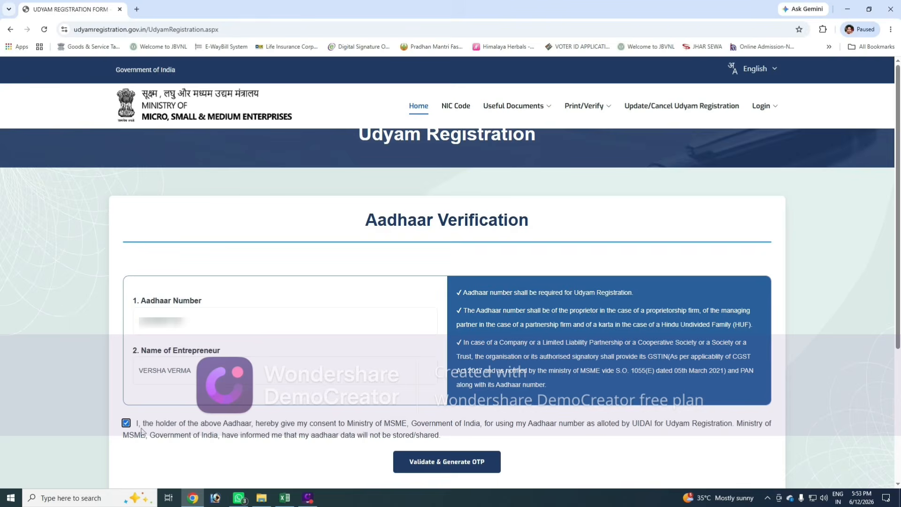
# Step: Generate the Aadhaar OTP, enter the one-time verification code and validate it
pyautogui.click(436, 470)
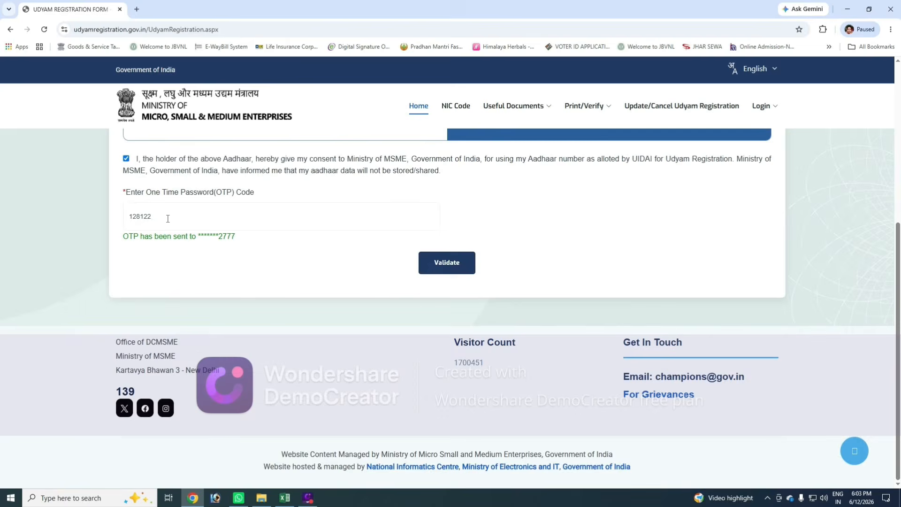
pyautogui.click(454, 270)
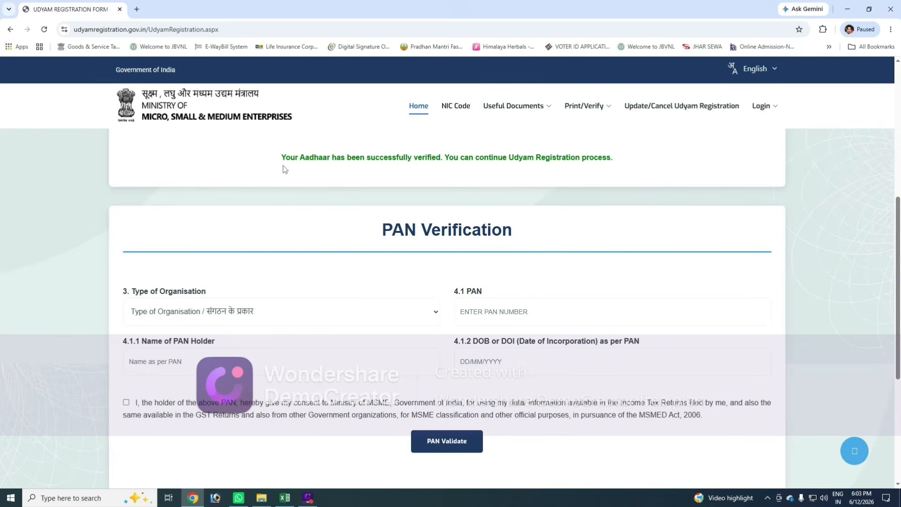
pyautogui.moveTo(283, 164); pyautogui.dragTo(581, 173)
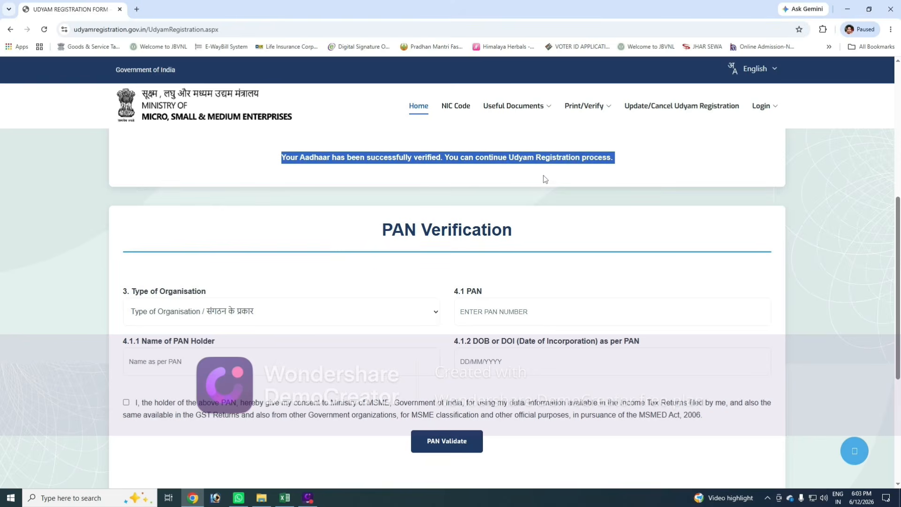
pyautogui.click(396, 181)
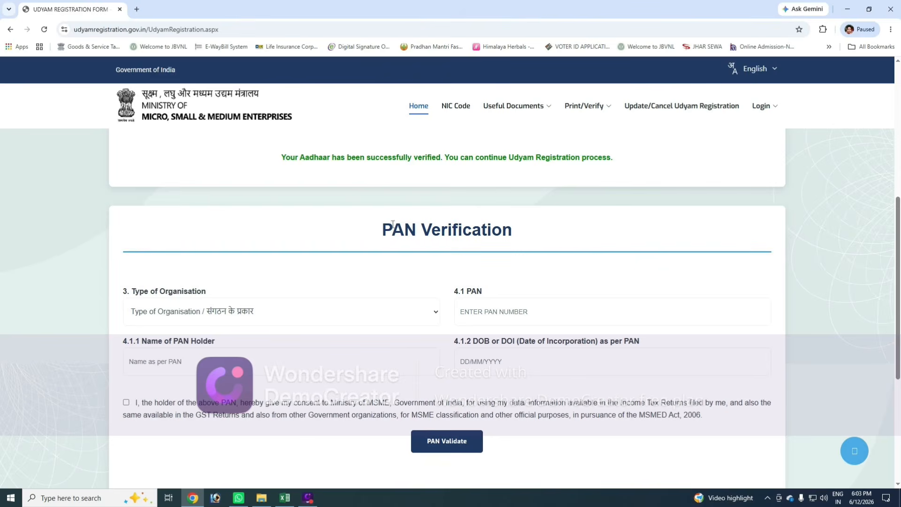
# Step: Set the type of organisation for PAN verification to Partnership
pyautogui.moveTo(383, 230); pyautogui.dragTo(531, 233)
pyautogui.click(531, 232)
pyautogui.moveTo(133, 292); pyautogui.dragTo(253, 292)
pyautogui.click(252, 292)
pyautogui.click(214, 314)
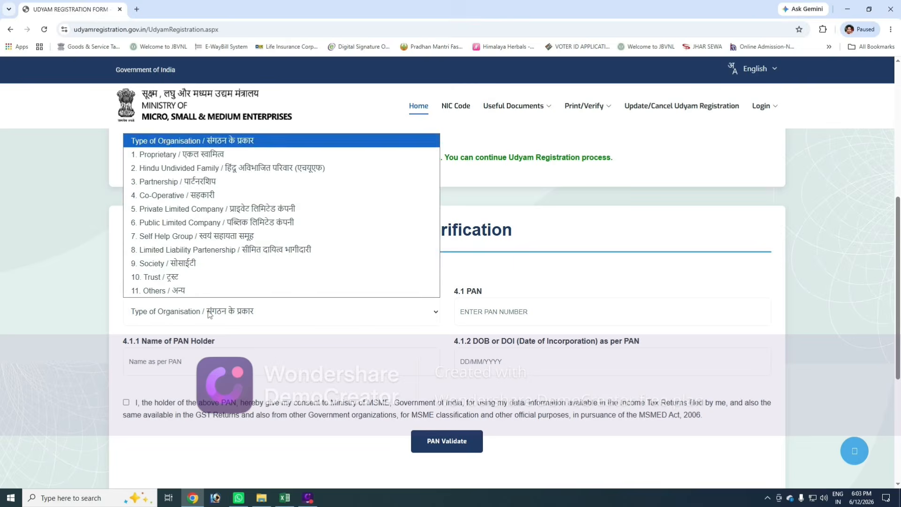
pyautogui.click(209, 183)
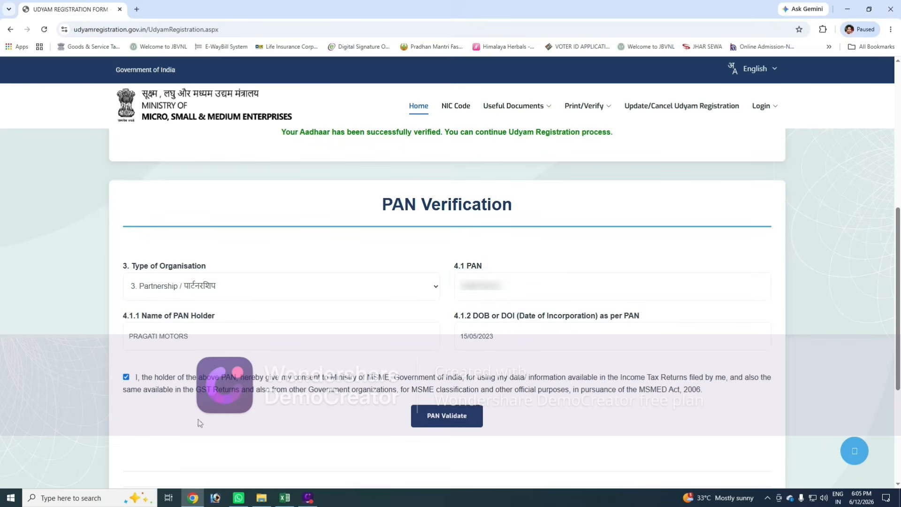
# Step: Validate the firm's PAN details with the consent given and continue to the following section of the form
pyautogui.click(447, 417)
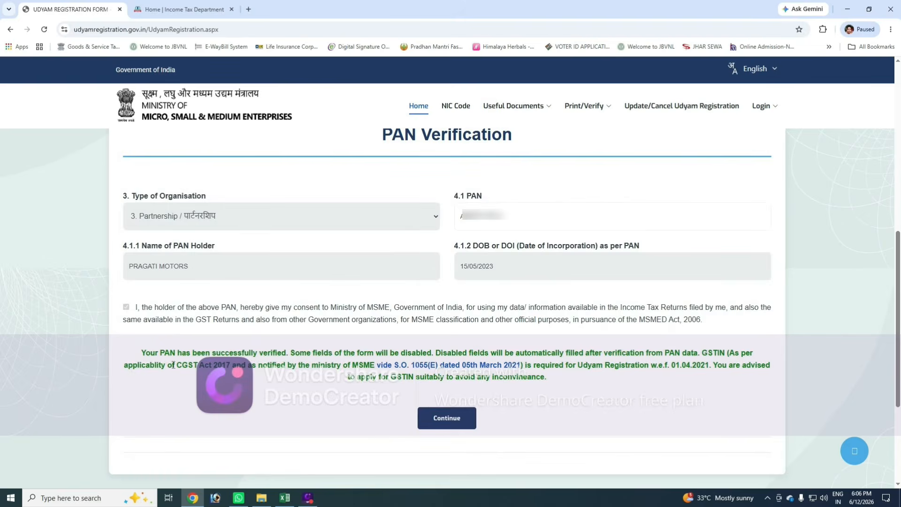
pyautogui.moveTo(141, 353); pyautogui.dragTo(265, 355)
pyautogui.click(230, 386)
pyautogui.click(447, 420)
# Step: Declare that the firm has a GSTIN, set the excluded pollution control, research and safety device cost to 0, and continue
pyautogui.scroll(-4, 447, 421)
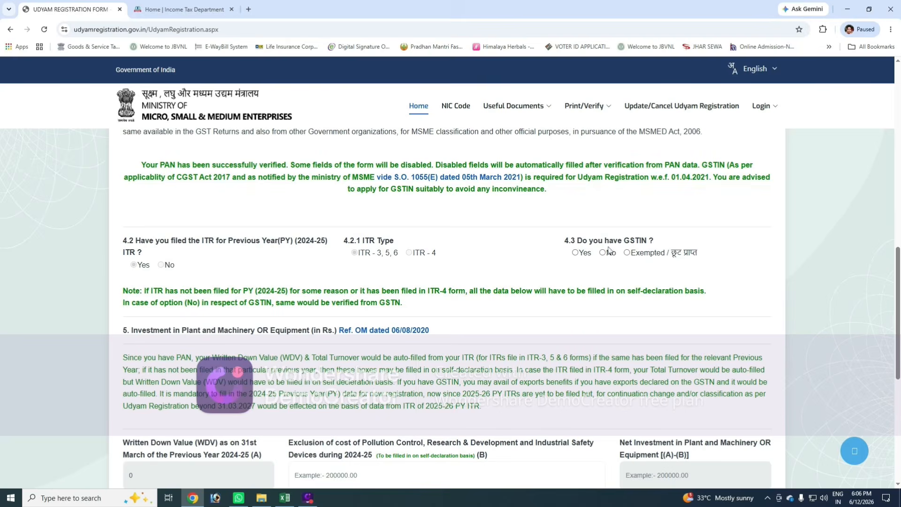
pyautogui.click(575, 253)
pyautogui.scroll(-5, 612, 262)
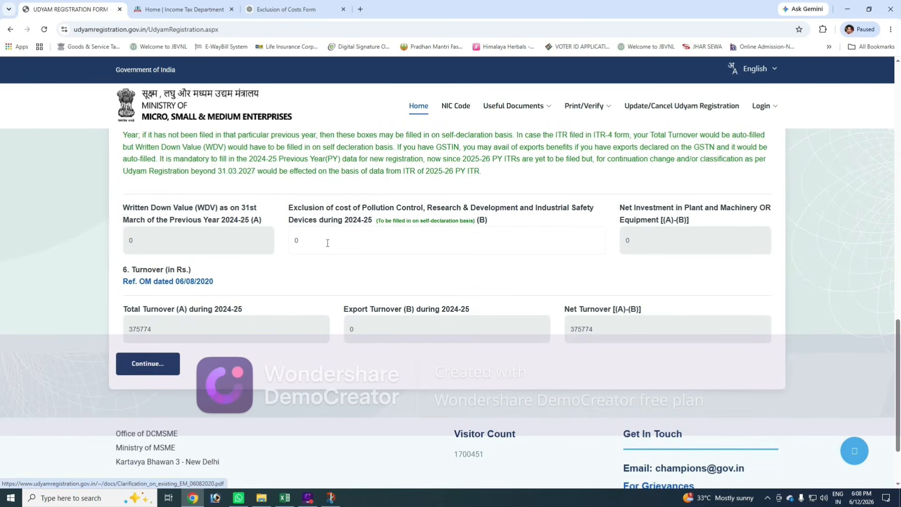
pyautogui.click(156, 365)
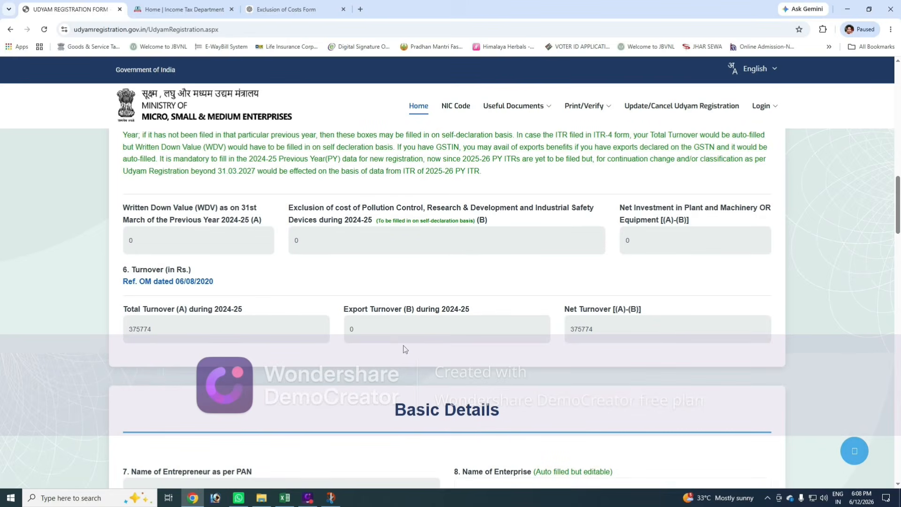
# Step: Complete the basic details with the mobile number, email, social category OBC, gender Female and Specially Abled No
pyautogui.scroll(-3, 509, 358)
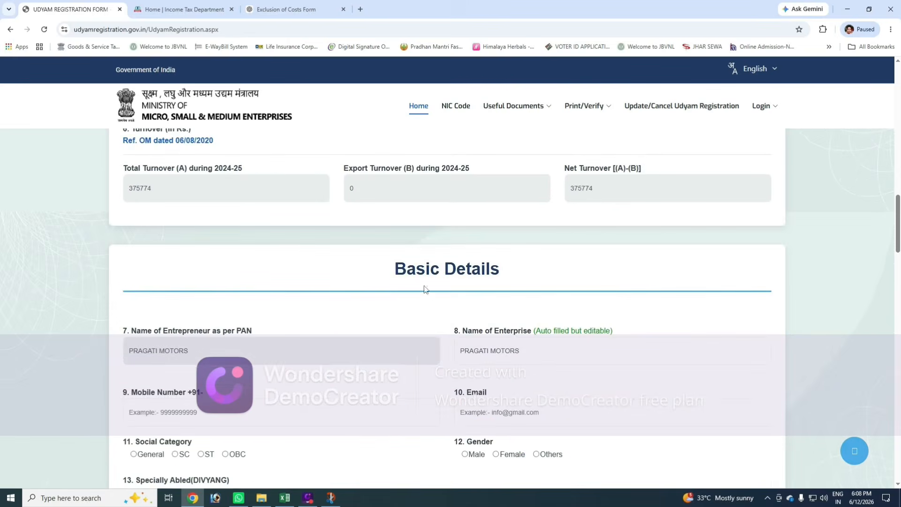
pyautogui.scroll(-2, 500, 291)
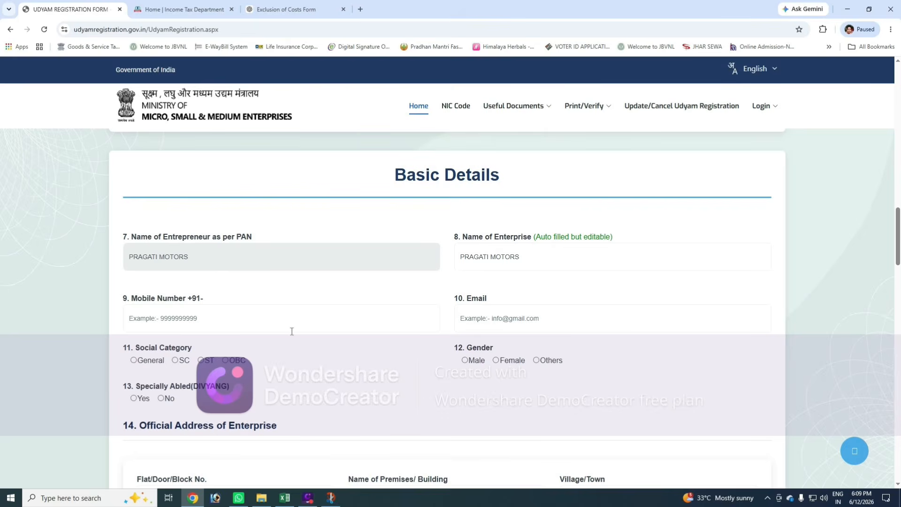
pyautogui.scroll(-2, 555, 392)
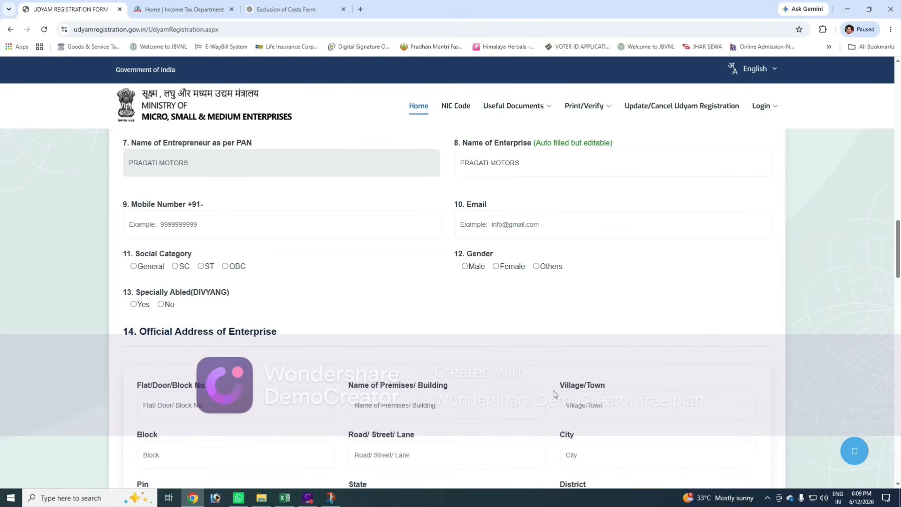
pyautogui.scroll(1, 554, 393)
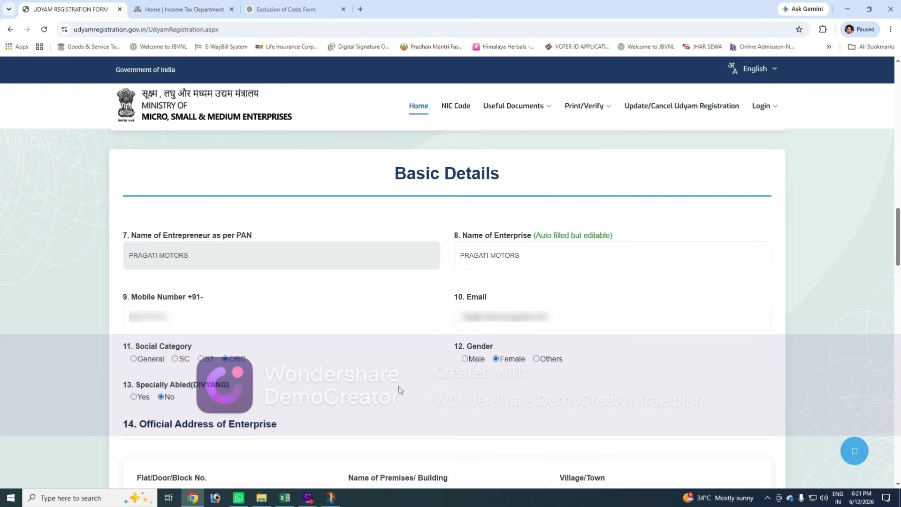
# Step: Fill in the official address of the enterprise, choosing JHARKHAND as the state and the matching district
pyautogui.scroll(-5, 387, 407)
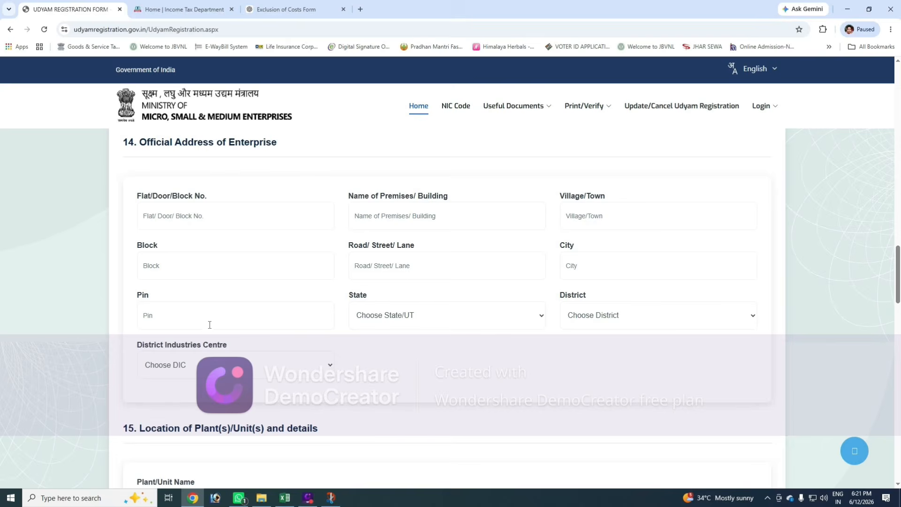
pyautogui.click(432, 316)
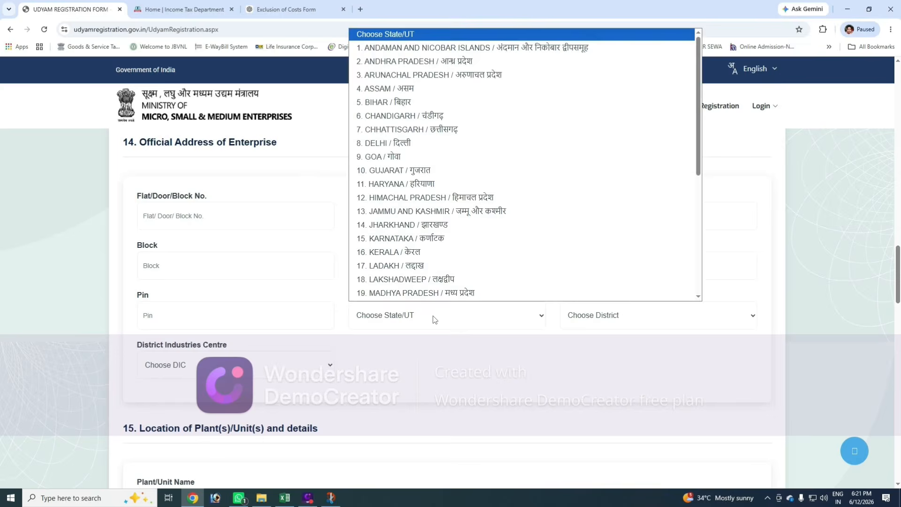
pyautogui.scroll(-1, 432, 231)
pyautogui.click(413, 212)
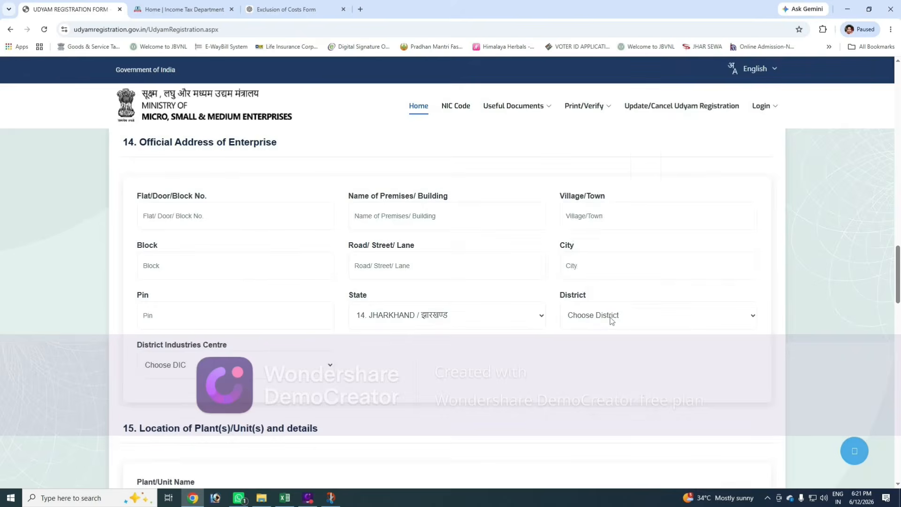
pyautogui.click(610, 315)
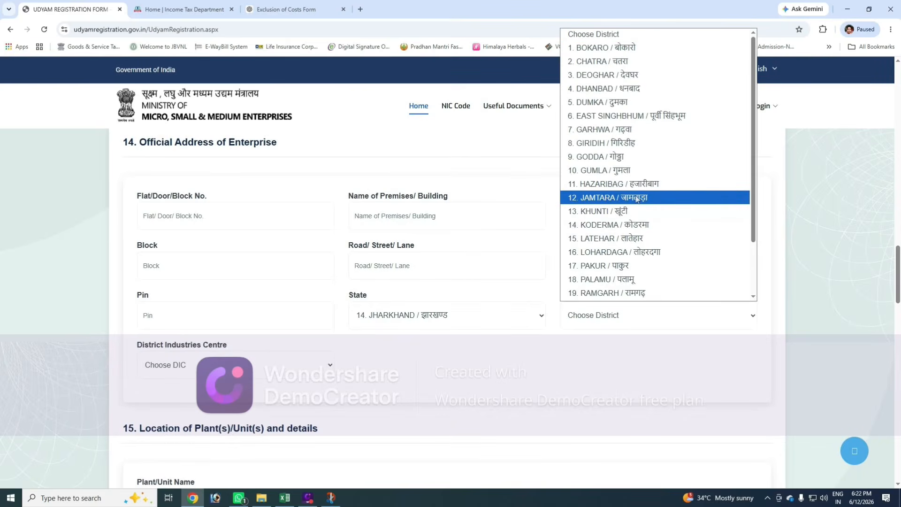
pyautogui.click(574, 357)
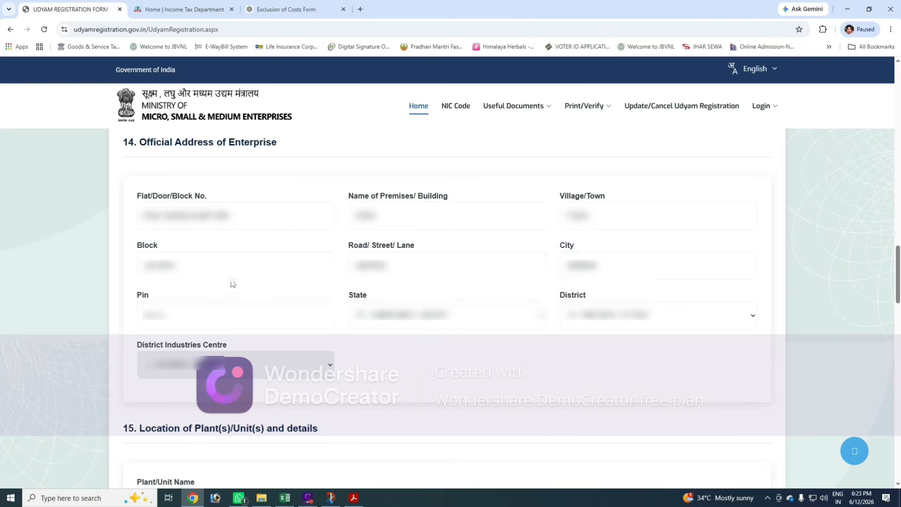
# Step: Add a plant/unit named PRAGATI MOTORS to the unit list
pyautogui.scroll(-5, 447, 352)
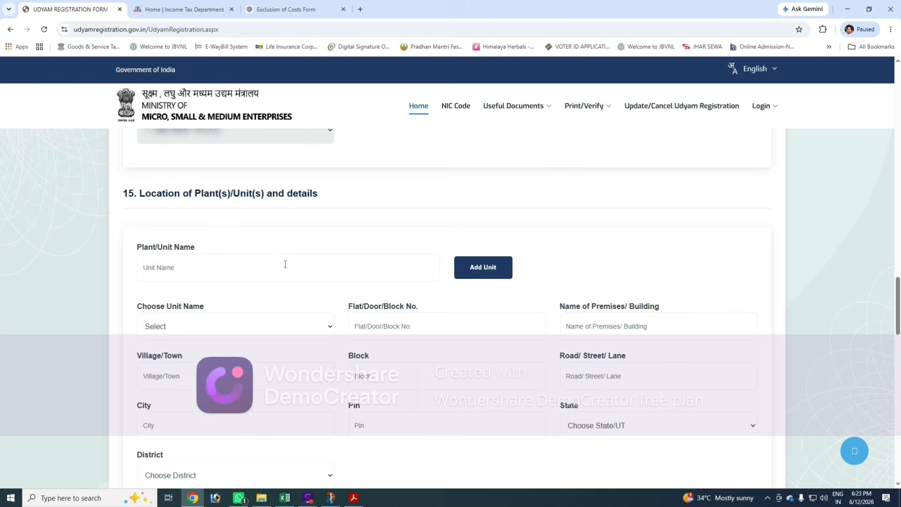
pyautogui.scroll(-2, 254, 266)
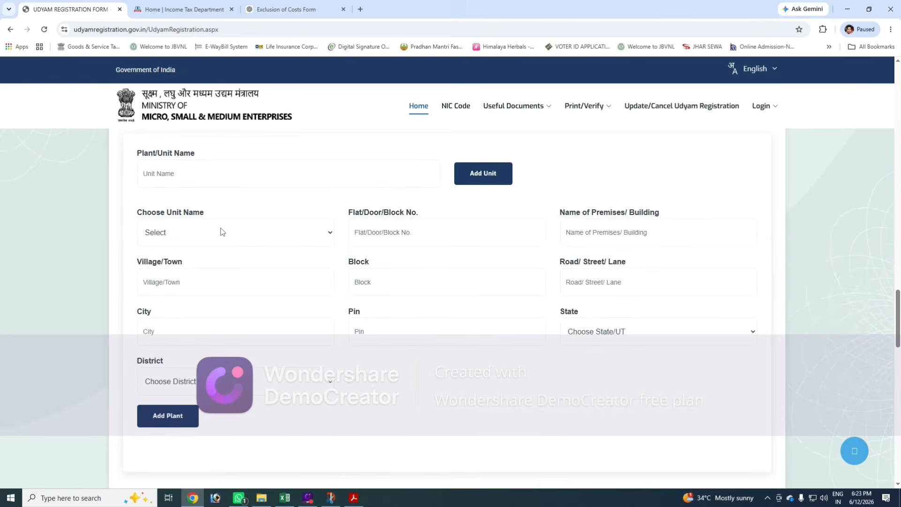
pyautogui.click(187, 177)
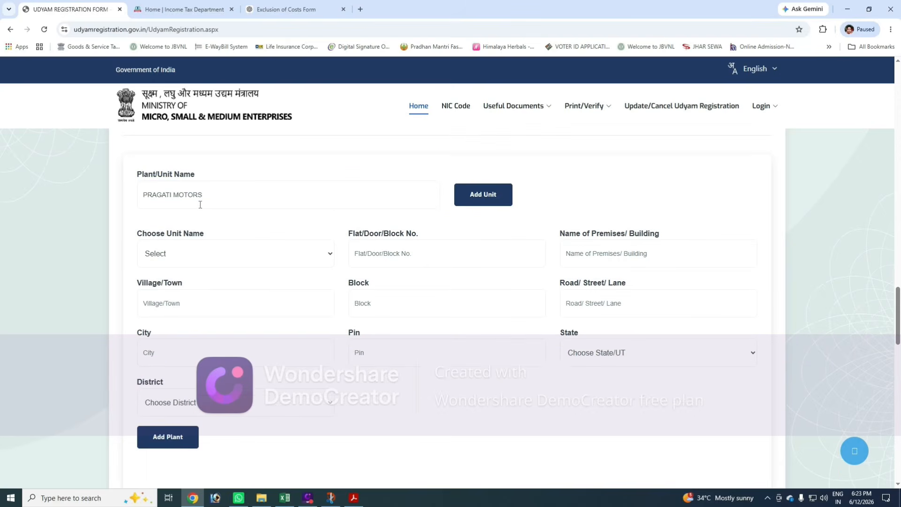
pyautogui.click(479, 200)
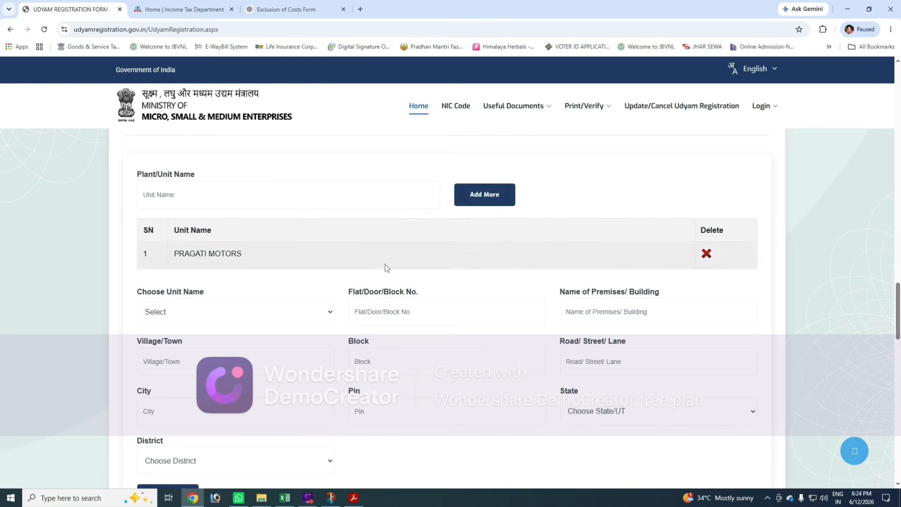
pyautogui.moveTo(174, 254); pyautogui.dragTo(251, 258)
pyautogui.click(263, 255)
# Step: Choose the PRAGATI MOTORS unit, fill in its address and add it as a plant location
pyautogui.scroll(-1, 267, 262)
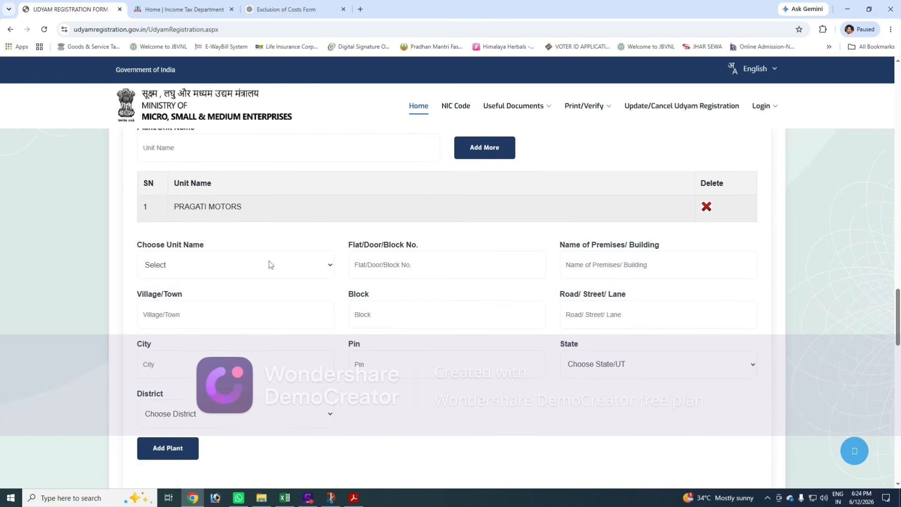
pyautogui.click(202, 269)
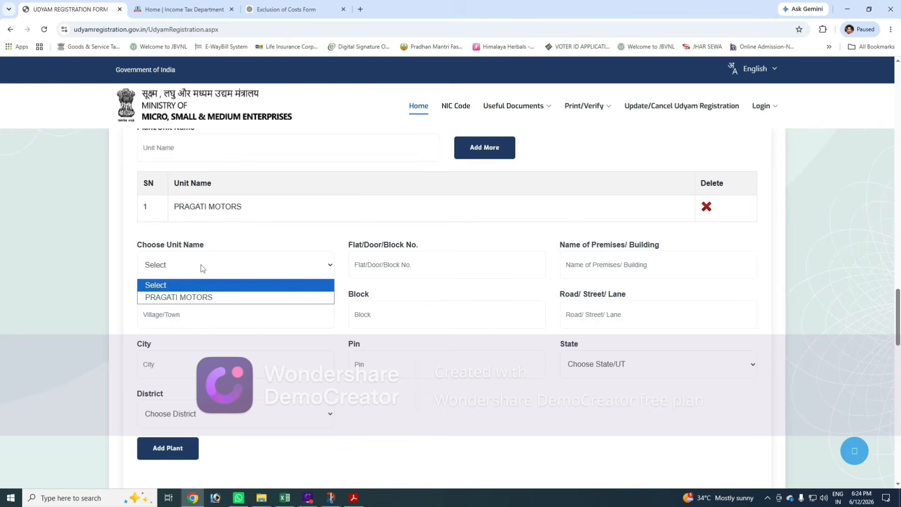
pyautogui.click(211, 297)
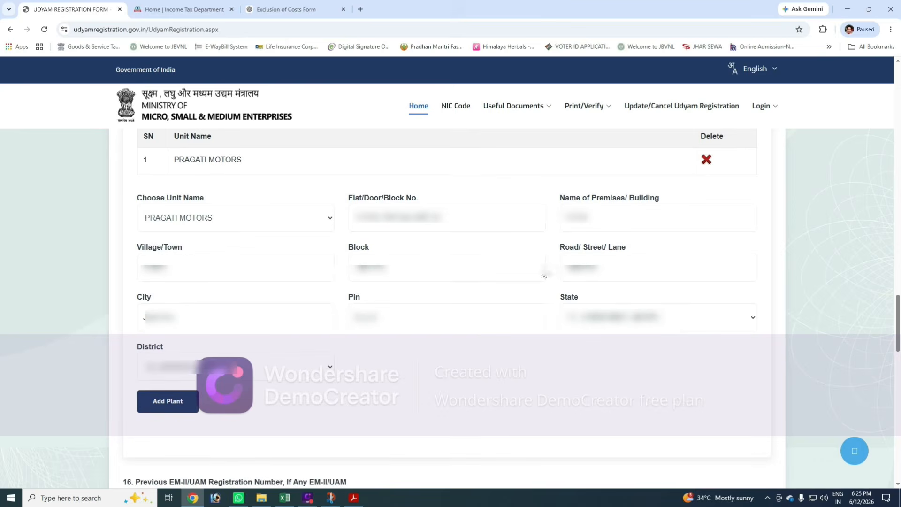
pyautogui.click(171, 412)
pyautogui.scroll(-3, 353, 388)
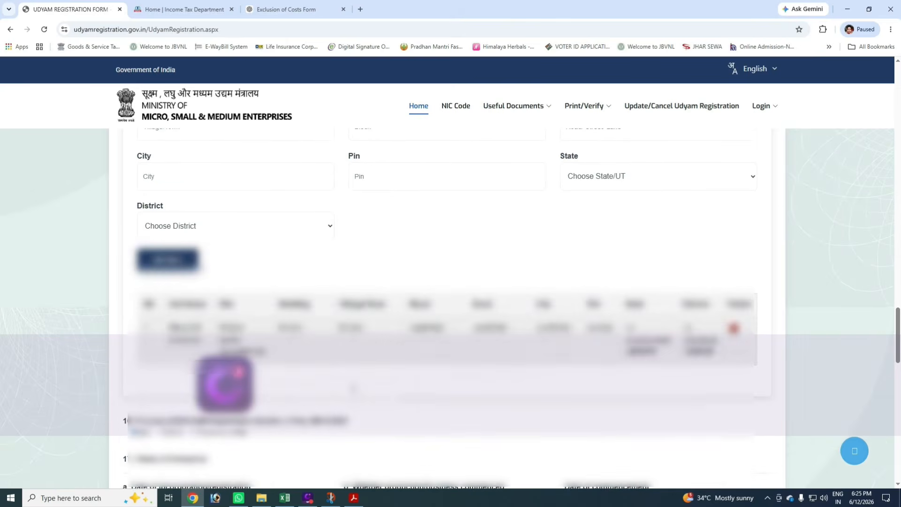
pyautogui.scroll(1, 353, 388)
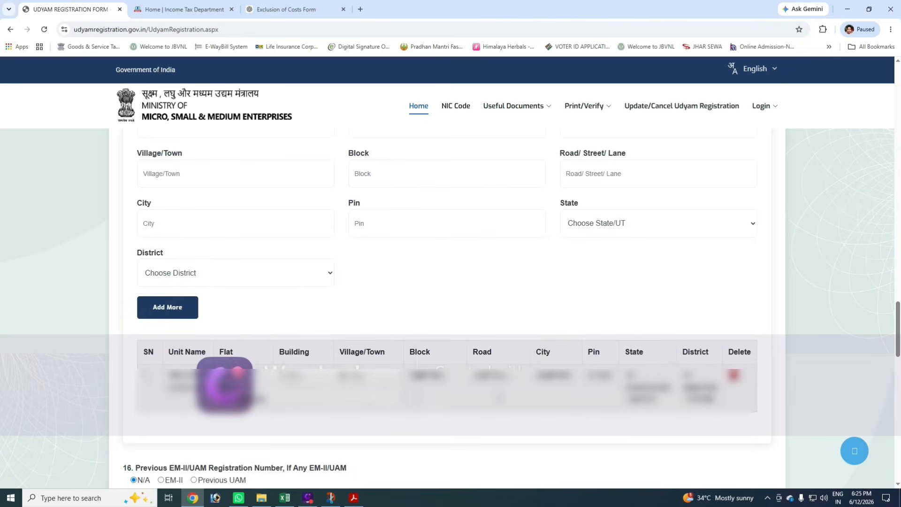
# Step: Enter 15/05/2023 as both the date of incorporation/registration and the date of commencement
pyautogui.scroll(-6, 353, 388)
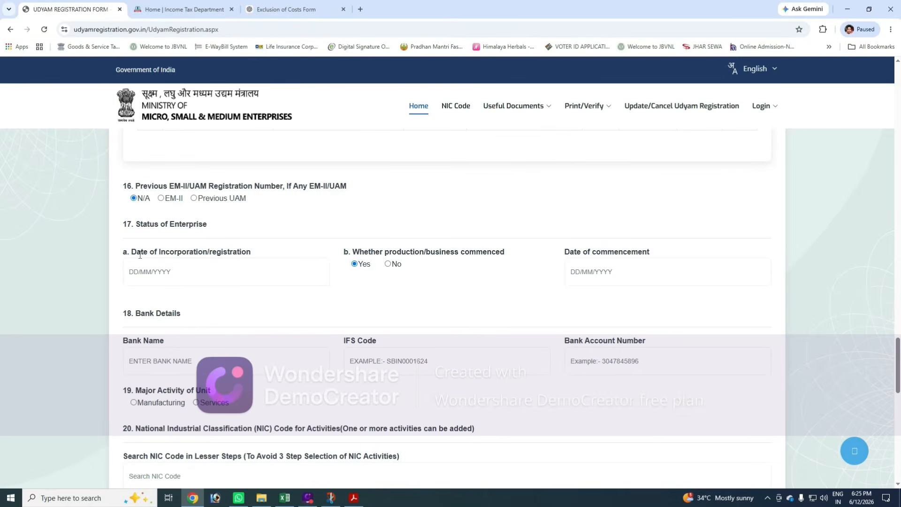
pyautogui.click(193, 272)
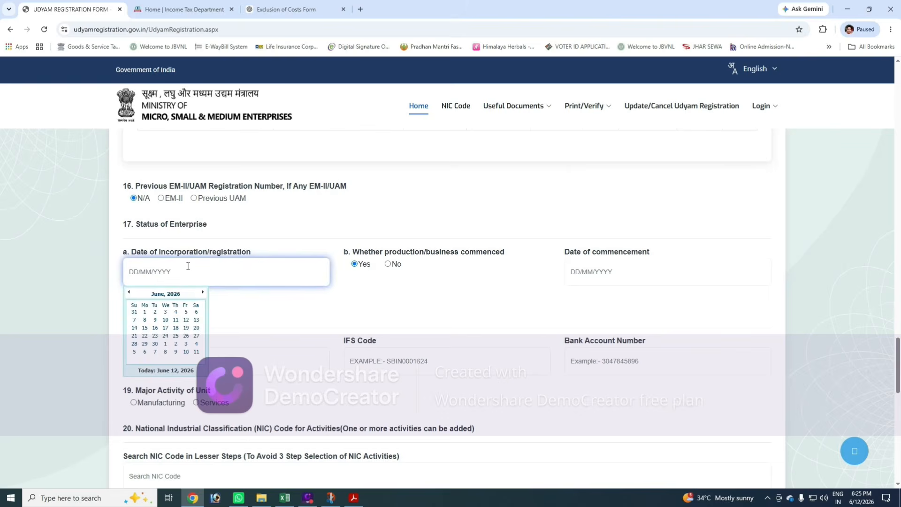
pyautogui.write('15/05/2023')
pyautogui.click(636, 271)
pyautogui.write('150')
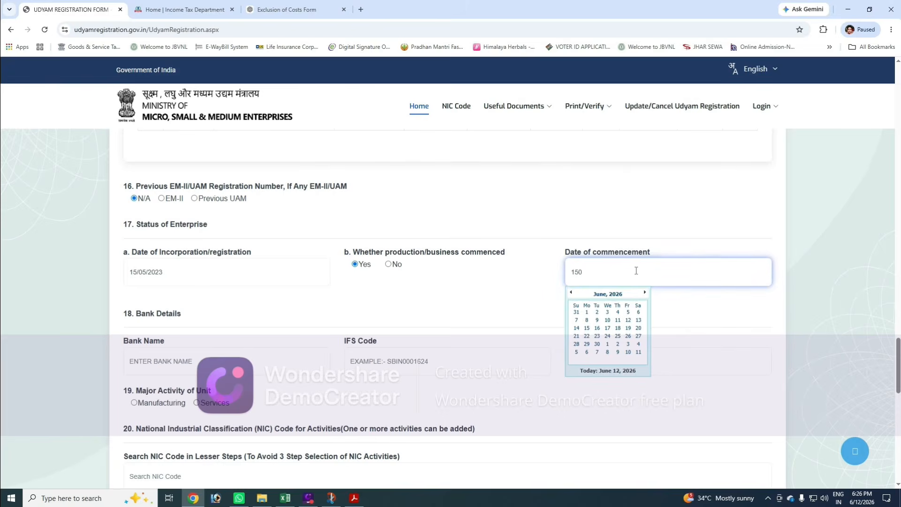
pyautogui.press('BackSpace')
pyautogui.write('/05/2023')
pyautogui.press('Tab')
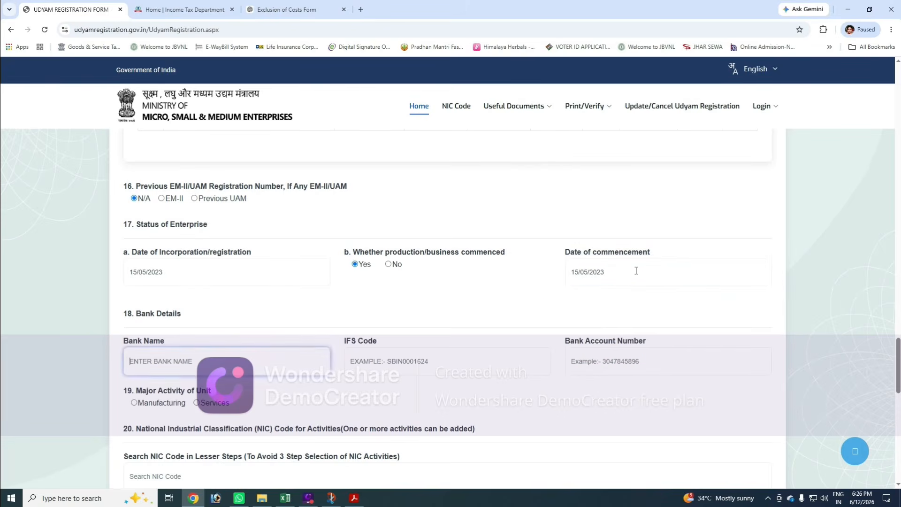
# Step: Complete the bank details with HDFC BANK, its IFS code and the account number, and choose Services as the major activity
pyautogui.scroll(-2, 417, 336)
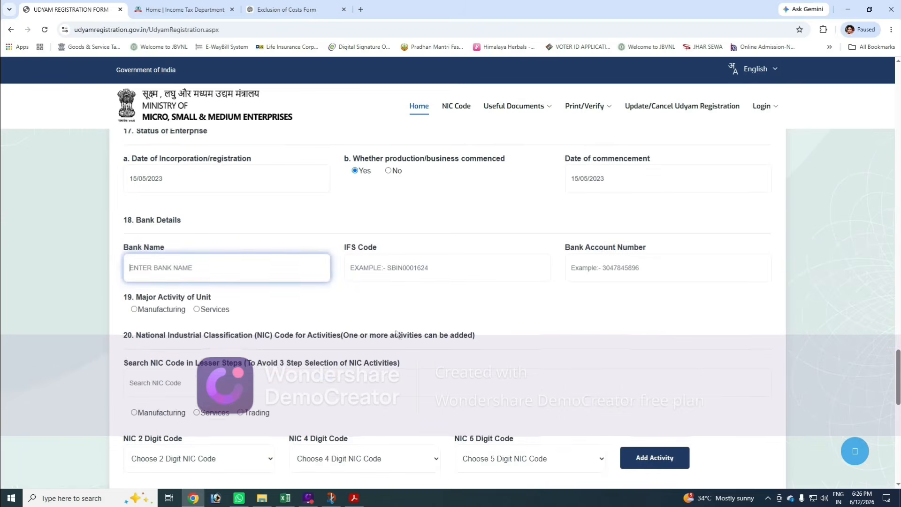
pyautogui.moveTo(140, 222); pyautogui.dragTo(202, 226)
pyautogui.click(204, 230)
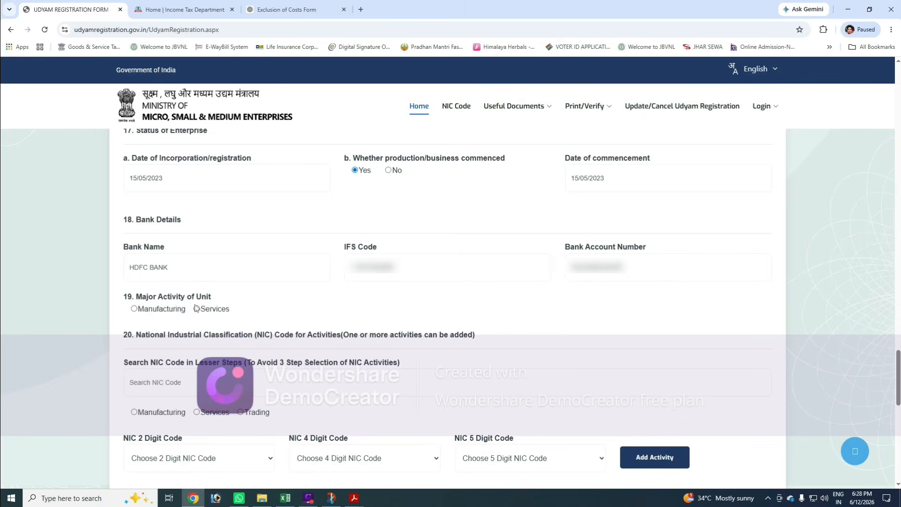
pyautogui.click(210, 312)
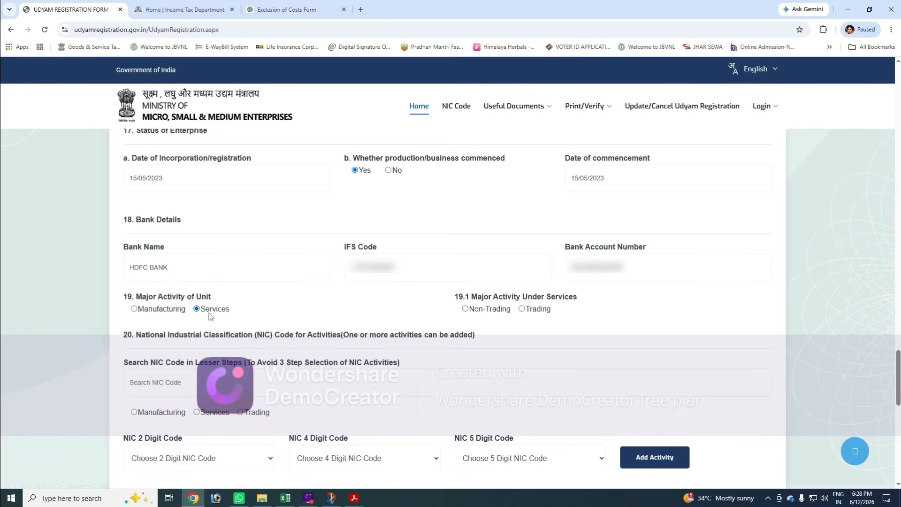
# Step: Choose Non-Trading as the major activity under services and add the Trading NIC activity 45200-Maintenance and repair of motor vehicles under 45 and 4520
pyautogui.scroll(-1, 197, 329)
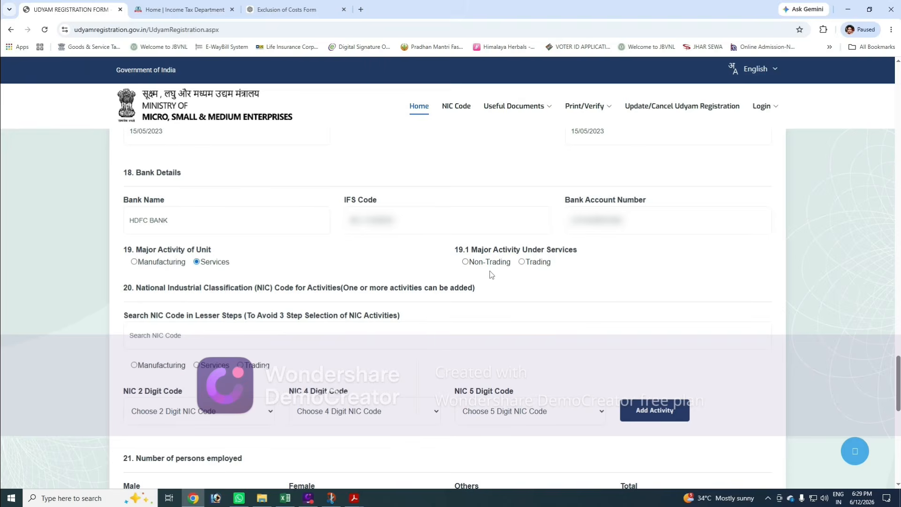
pyautogui.click(466, 263)
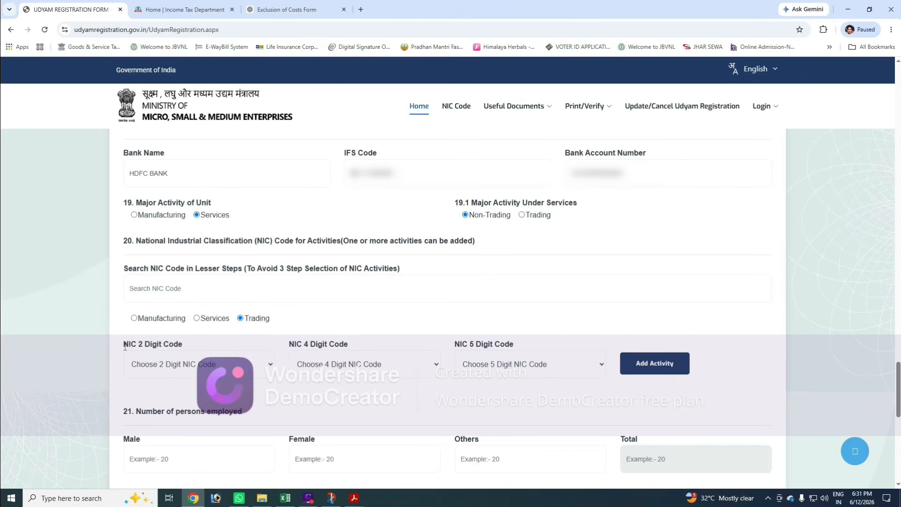
pyautogui.click(174, 364)
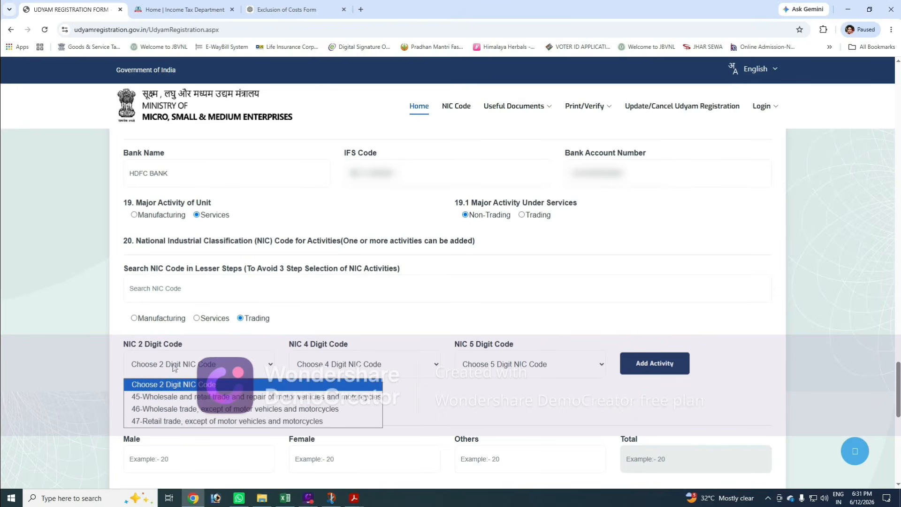
pyautogui.click(184, 400)
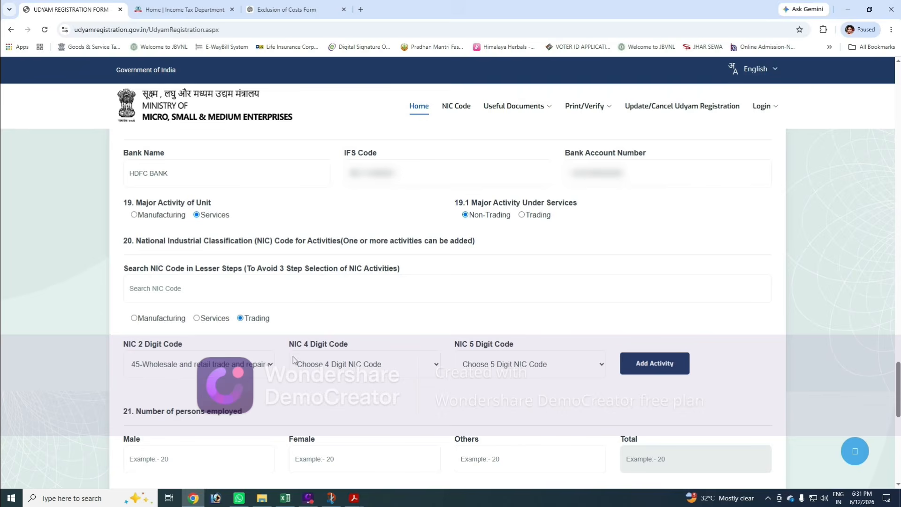
pyautogui.click(322, 358)
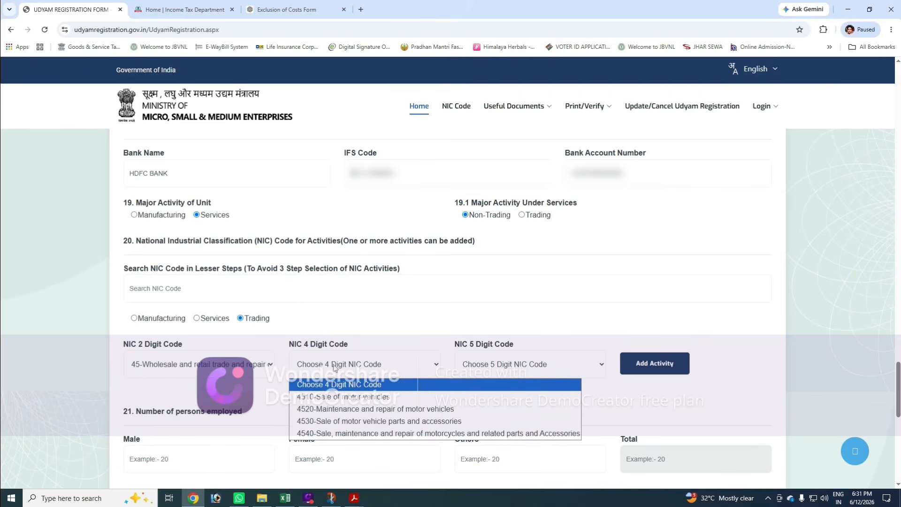
pyautogui.click(322, 409)
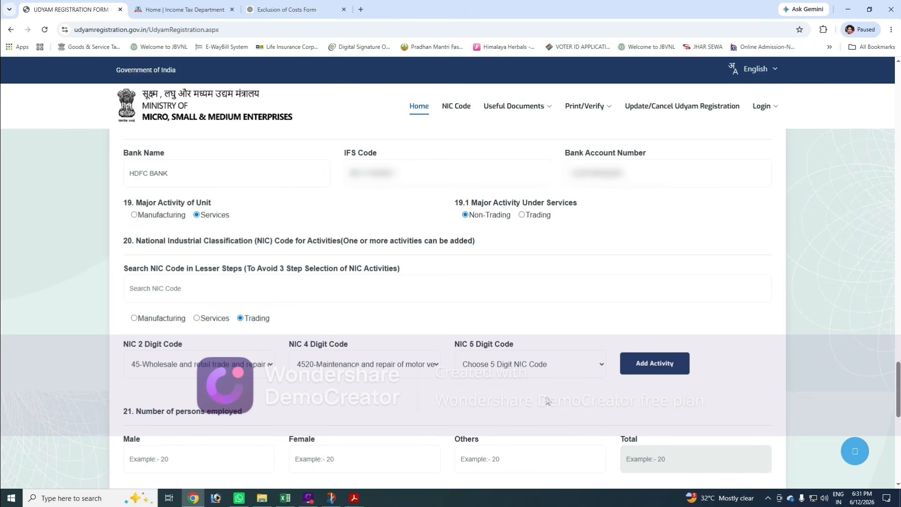
pyautogui.click(521, 368)
pyautogui.click(519, 398)
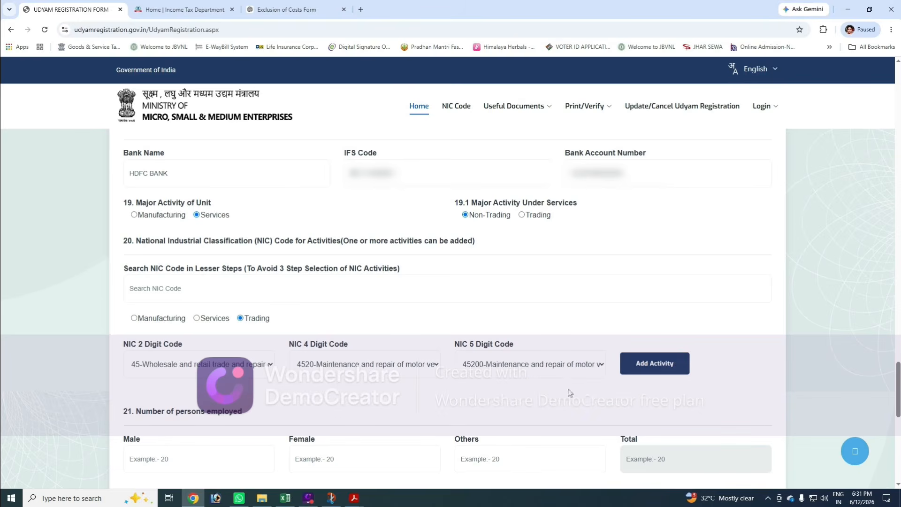
pyautogui.click(648, 371)
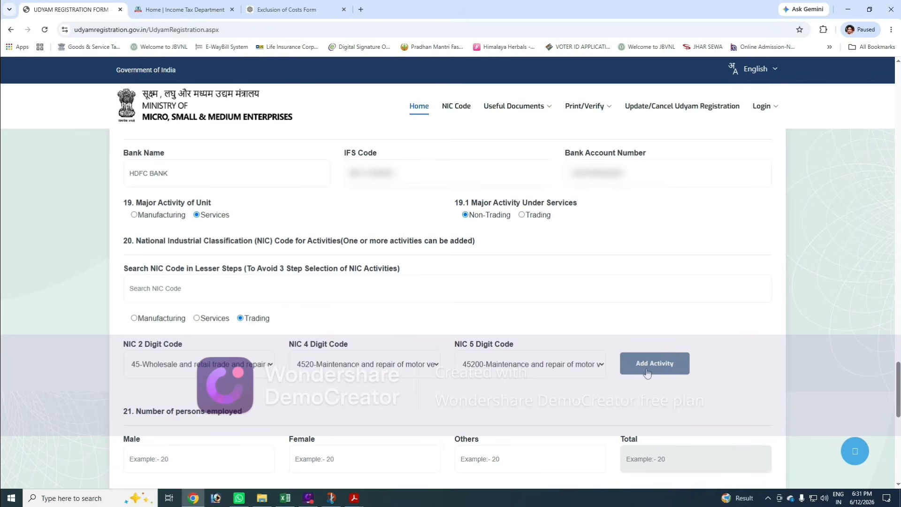
# Step: Add a second Trading activity with NIC codes 45, 4530 and 45300-Sale of motor vehicle parts and accessories
pyautogui.scroll(-1, 566, 377)
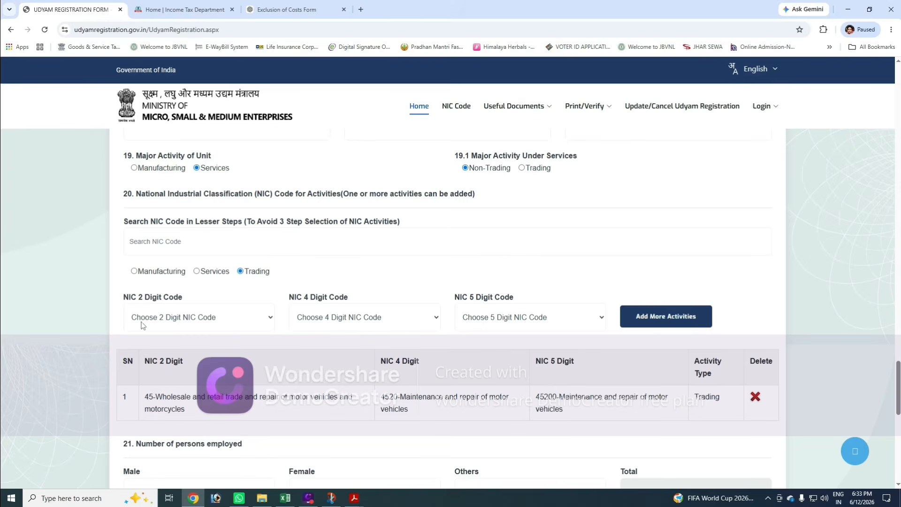
pyautogui.click(188, 316)
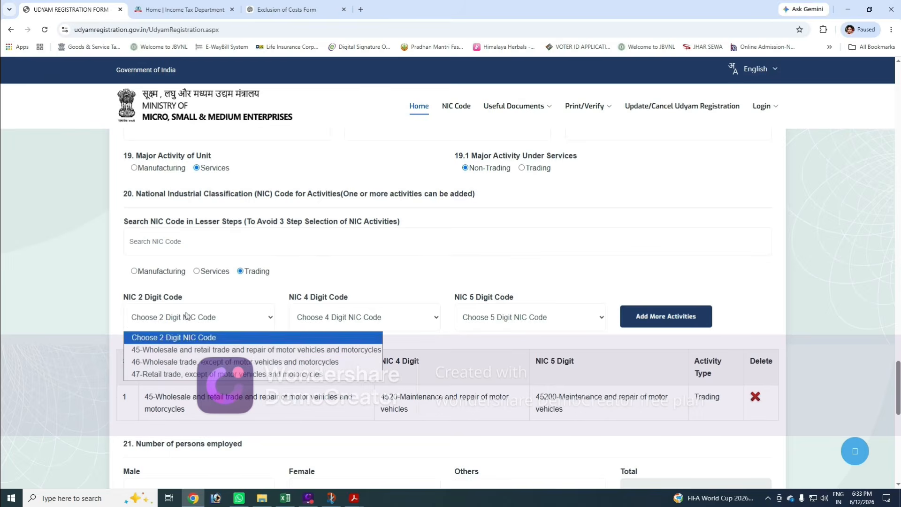
pyautogui.click(190, 375)
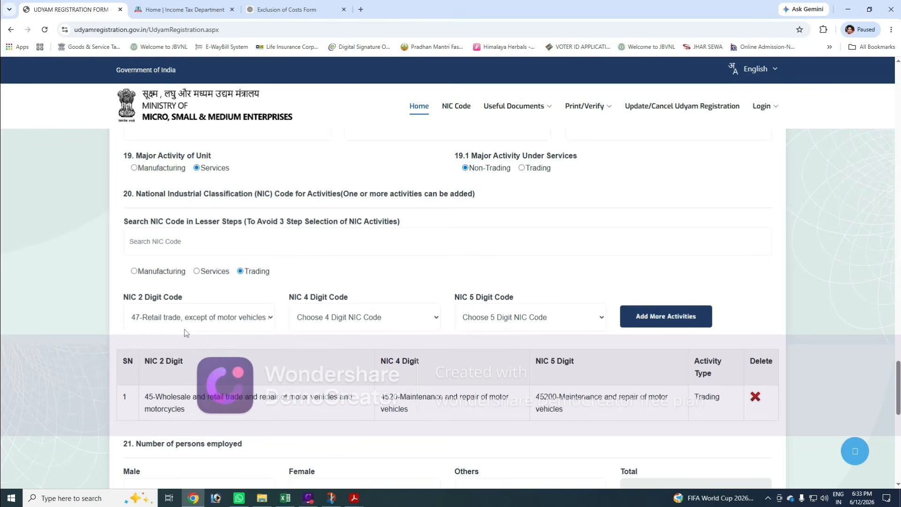
pyautogui.click(355, 318)
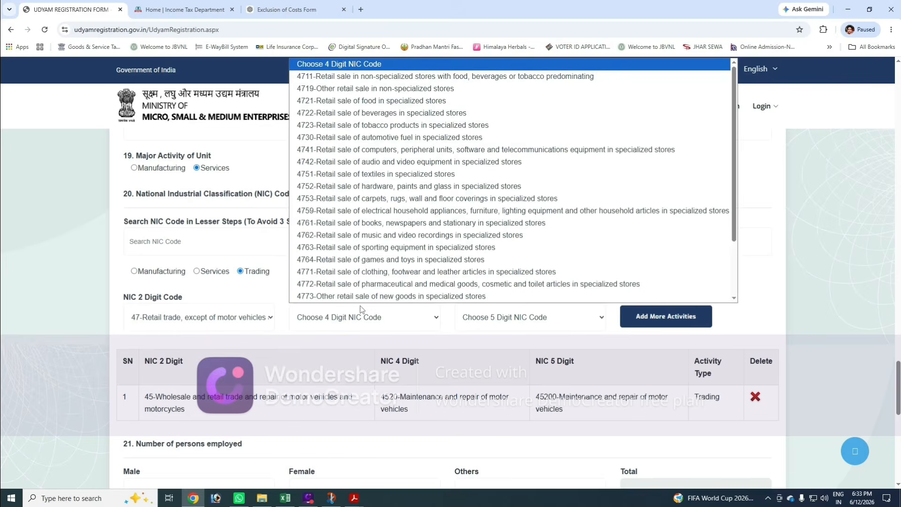
pyautogui.click(336, 138)
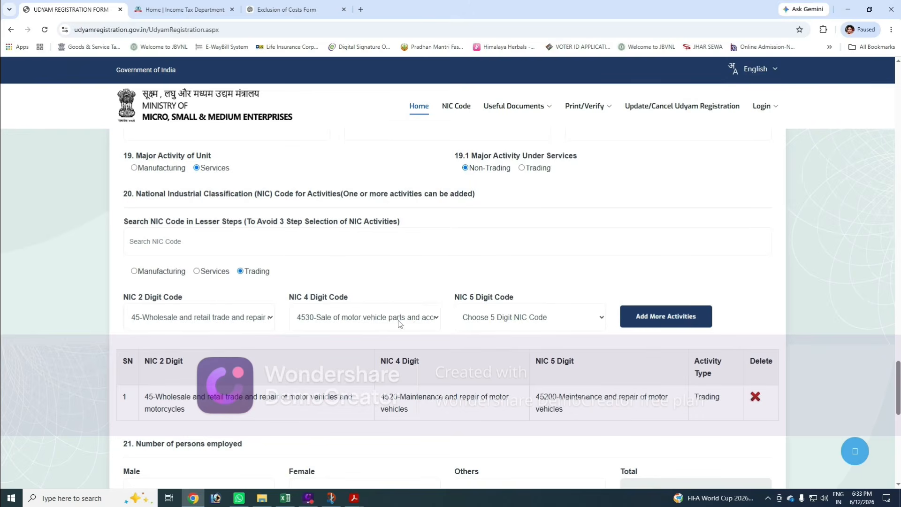
pyautogui.click(480, 320)
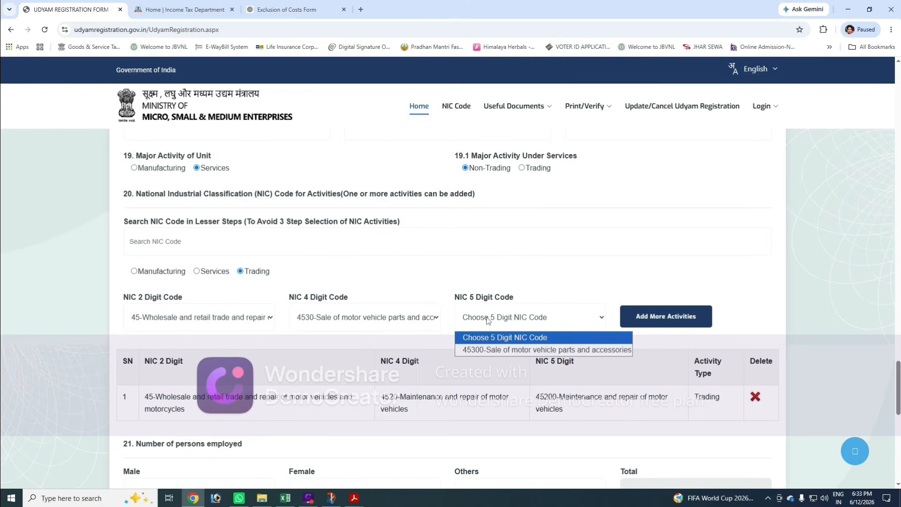
pyautogui.click(492, 349)
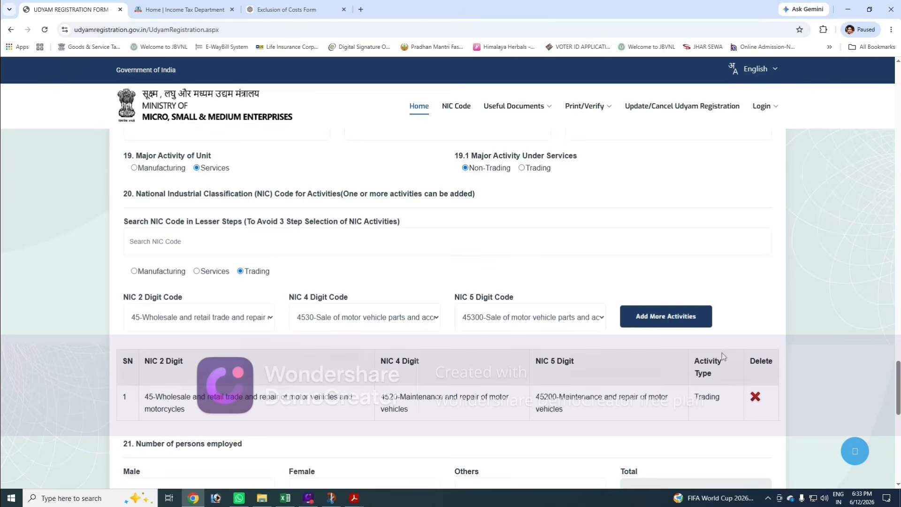
pyautogui.click(652, 319)
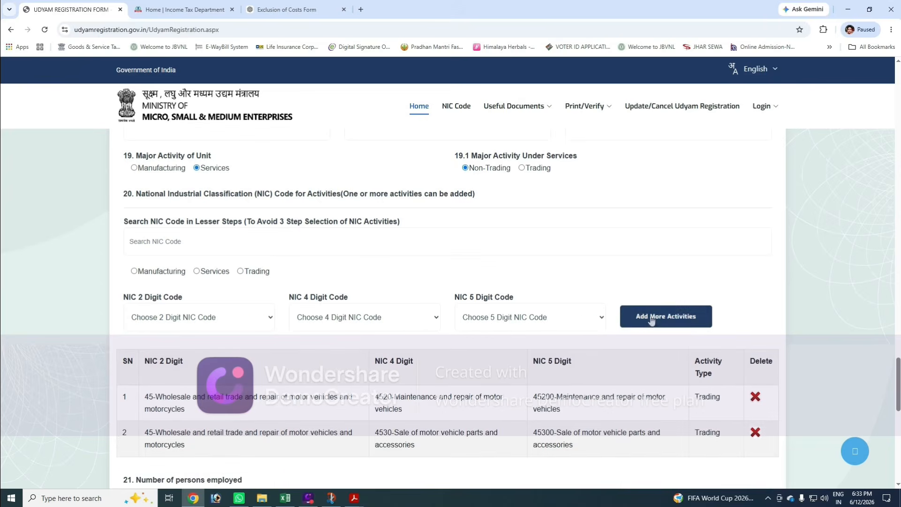
# Step: Enter the number of persons employed as 2 male, 0 female and 0 others
pyautogui.scroll(-2, 559, 348)
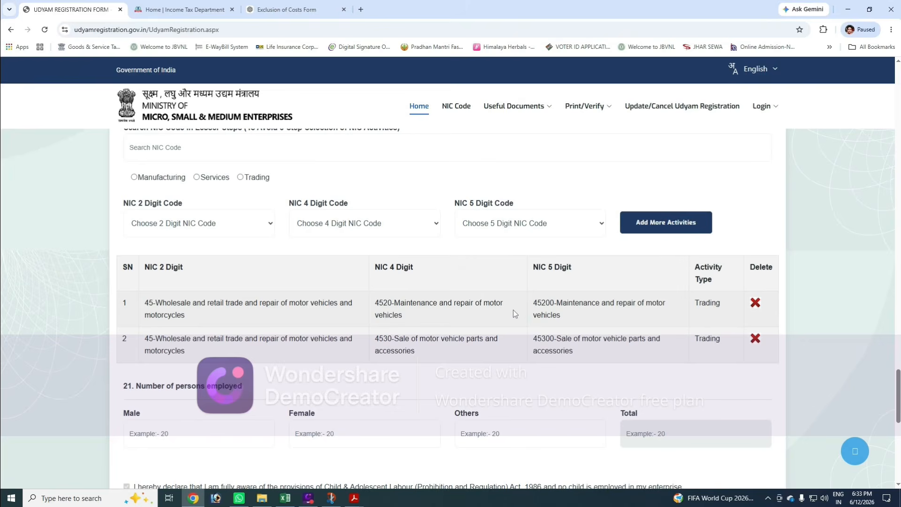
pyautogui.scroll(-4, 463, 336)
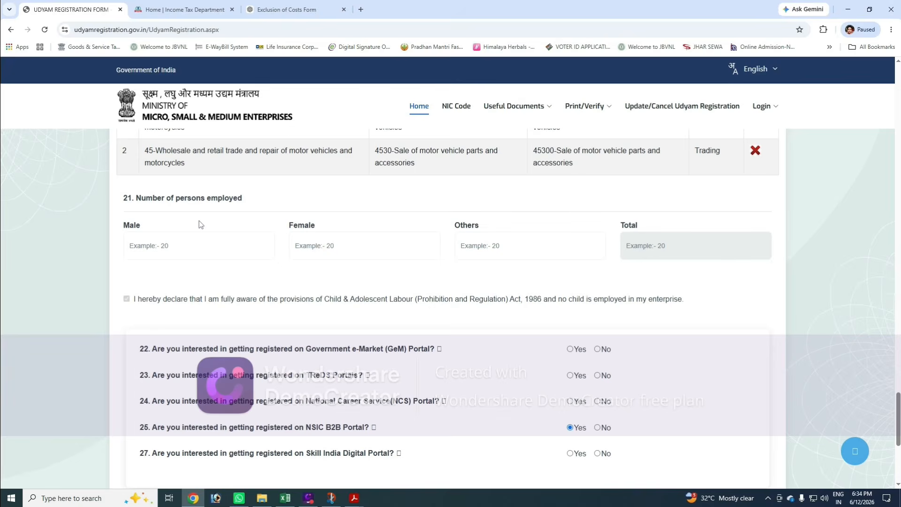
pyautogui.click(174, 244)
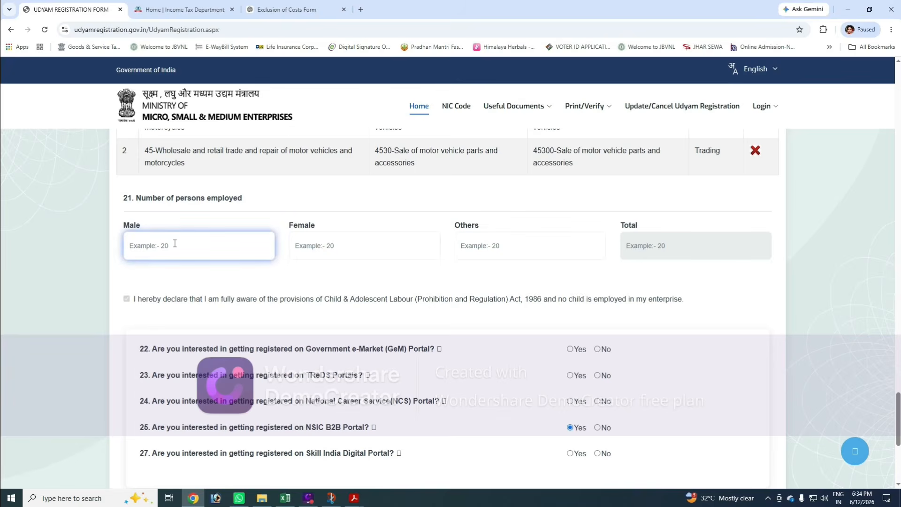
pyautogui.write('2')
pyautogui.press('Tab')
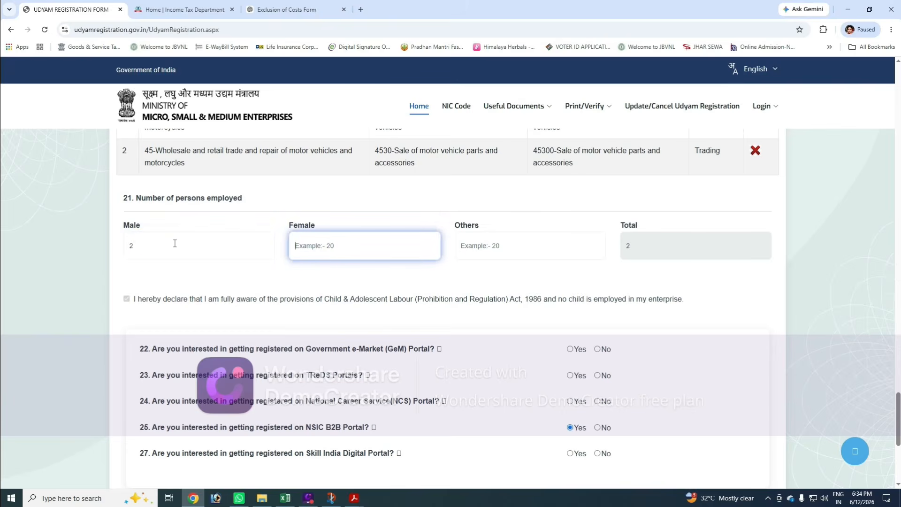
pyautogui.write('0')
pyautogui.press('Tab')
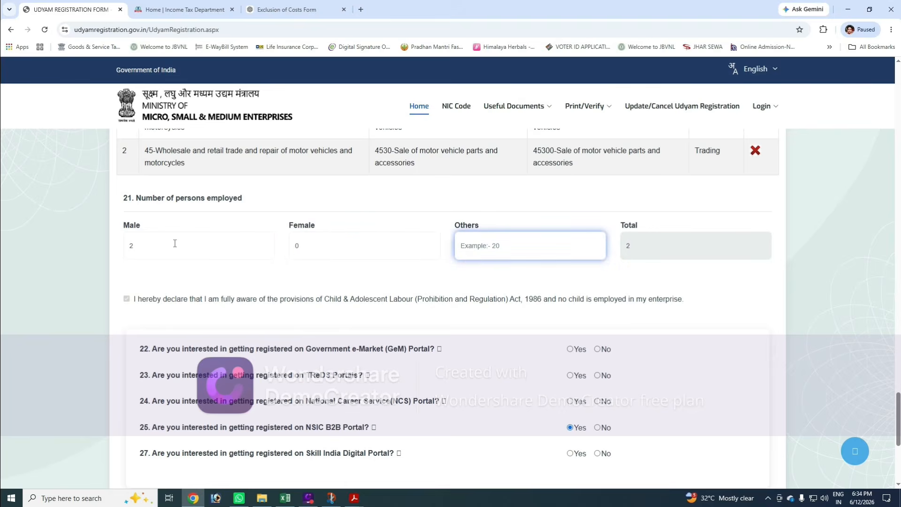
pyautogui.write('0')
pyautogui.press('Tab')
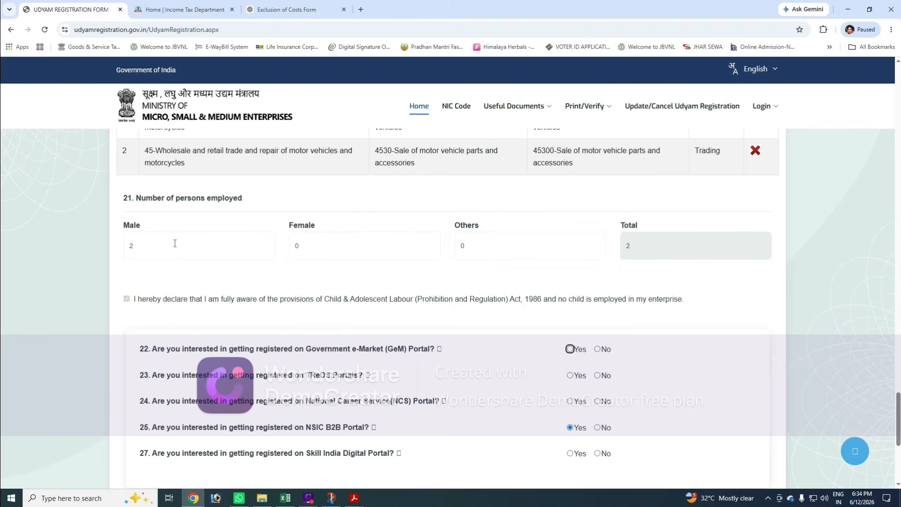
# Step: Answer No for the GeM, TReDS, National Career Service and Skill India Digital portals, and submit the form to get the final OTP
pyautogui.scroll(-2, 175, 253)
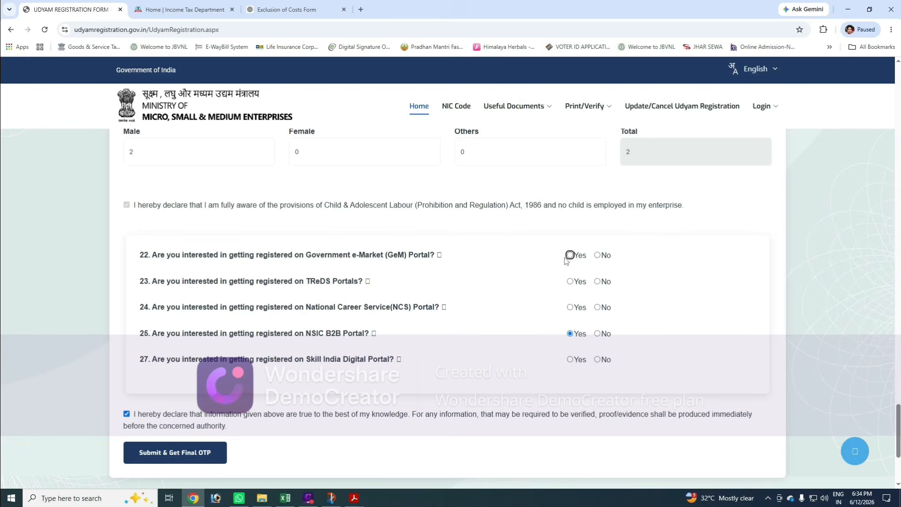
pyautogui.click(598, 255)
pyautogui.click(598, 283)
pyautogui.click(599, 309)
pyautogui.click(597, 360)
pyautogui.click(152, 460)
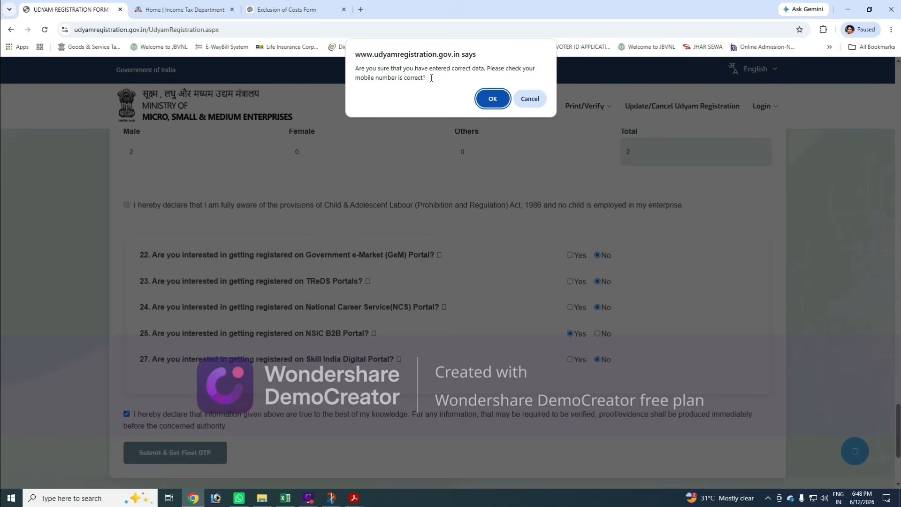
pyautogui.click(492, 98)
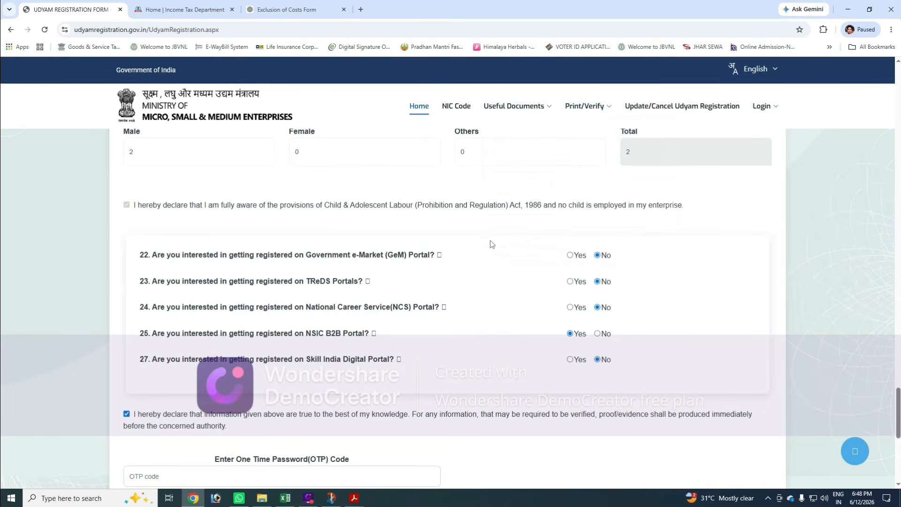
# Step: Enter the one-time password and the verification code, and make the confirmed final submission of the registration
pyautogui.scroll(-3, 491, 249)
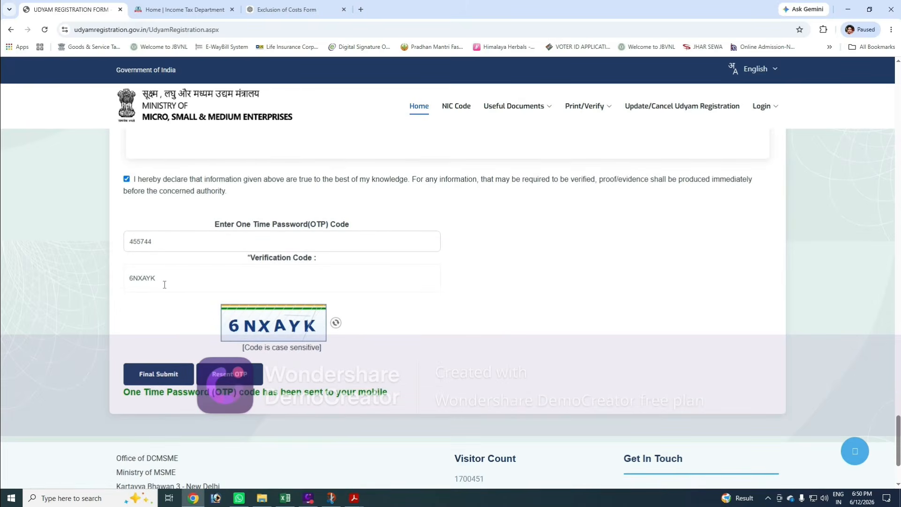
pyautogui.click(146, 380)
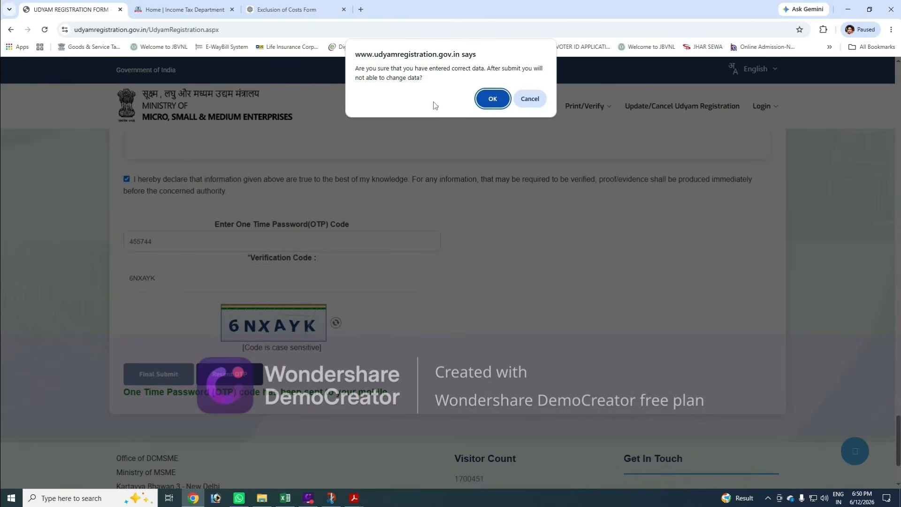
pyautogui.click(492, 99)
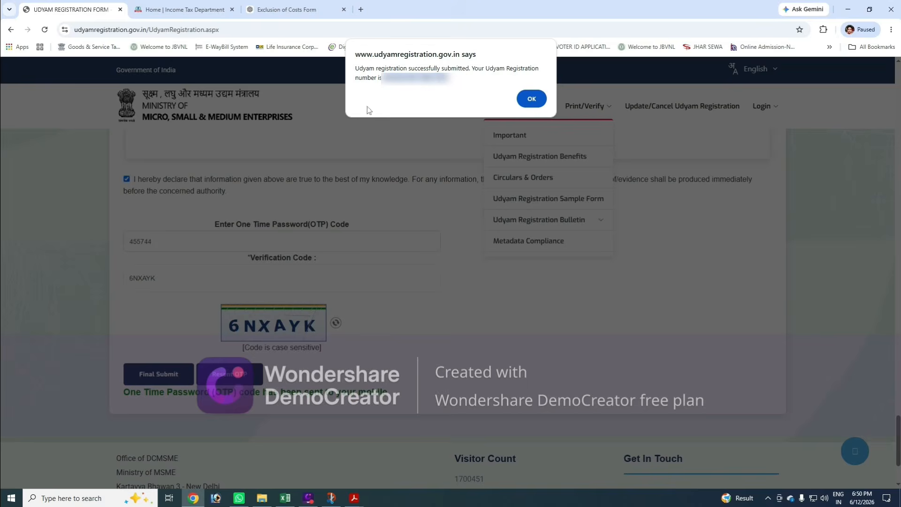
# Step: Open Notepad, paste the Udyam registration number into a new note, and acknowledge the submission message in the browser
pyautogui.click(107, 499)
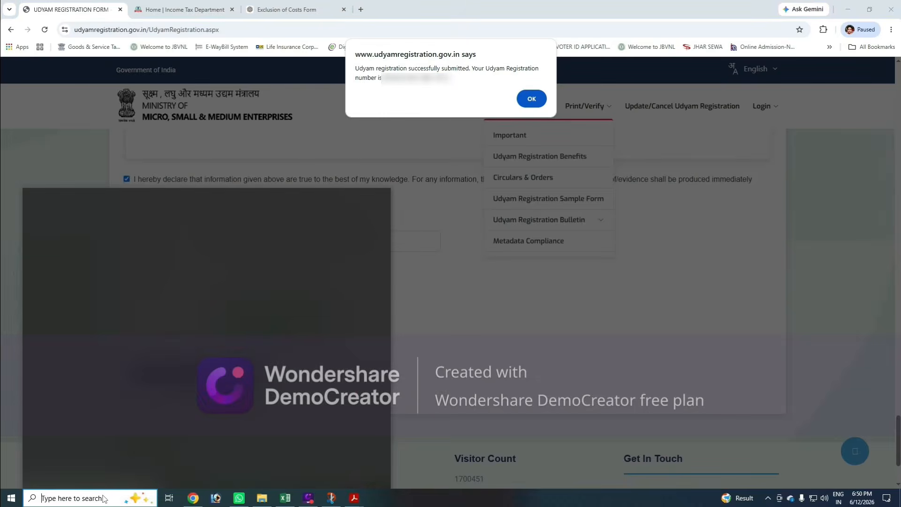
pyautogui.write('NOTE')
pyautogui.press('Return')
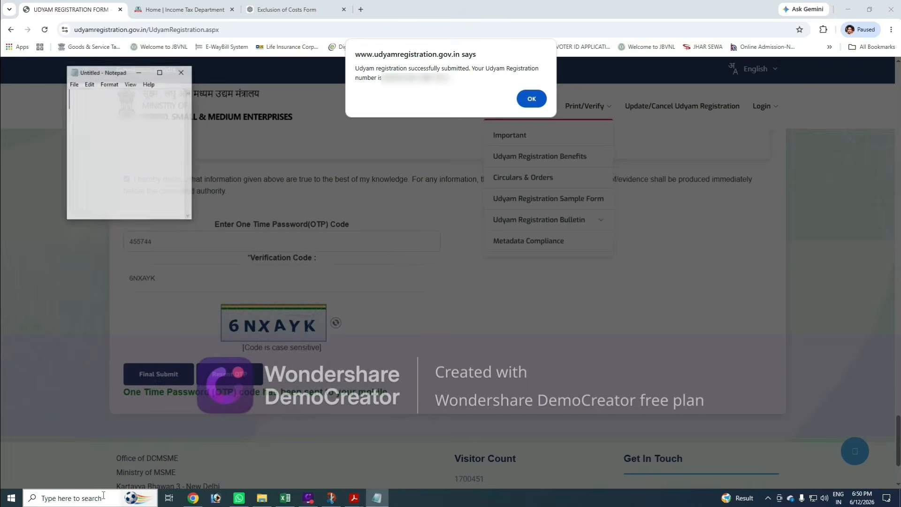
pyautogui.hotkey('ctrl', 'v')
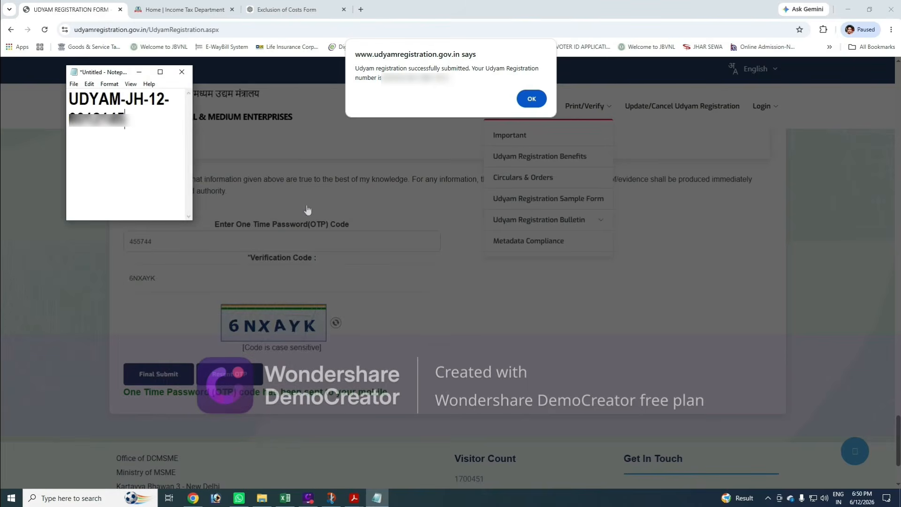
pyautogui.click(473, 259)
pyautogui.click(535, 102)
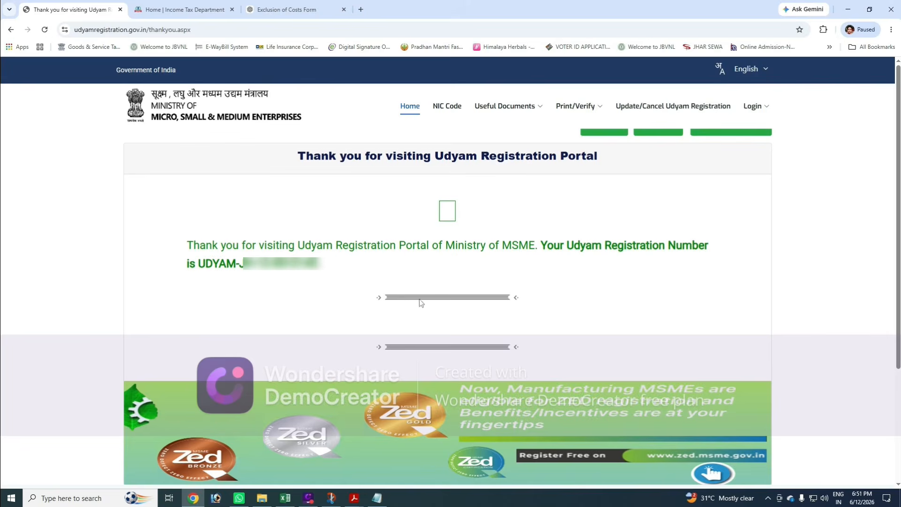
# Step: Select the Udyam registration number on the thank-you page and open the login for printing the Udyam certificate
pyautogui.moveTo(202, 263); pyautogui.dragTo(318, 275)
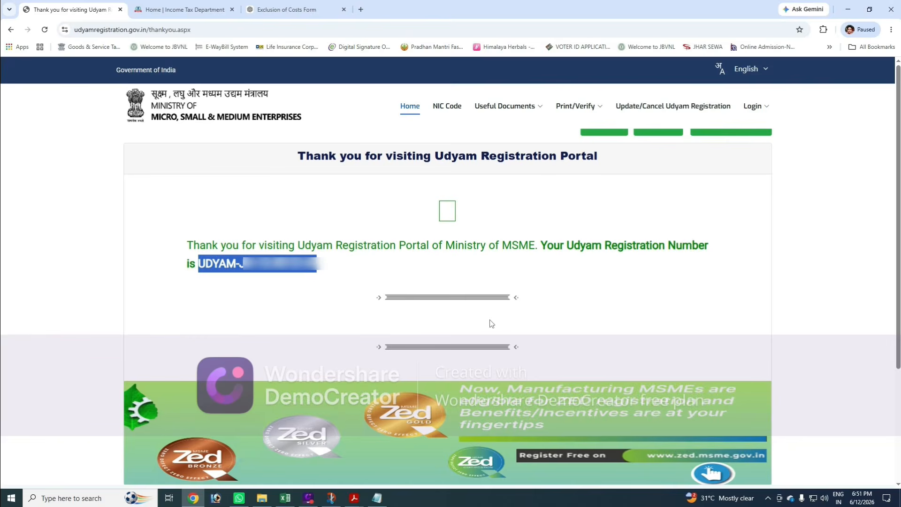
pyautogui.moveTo(584, 108)
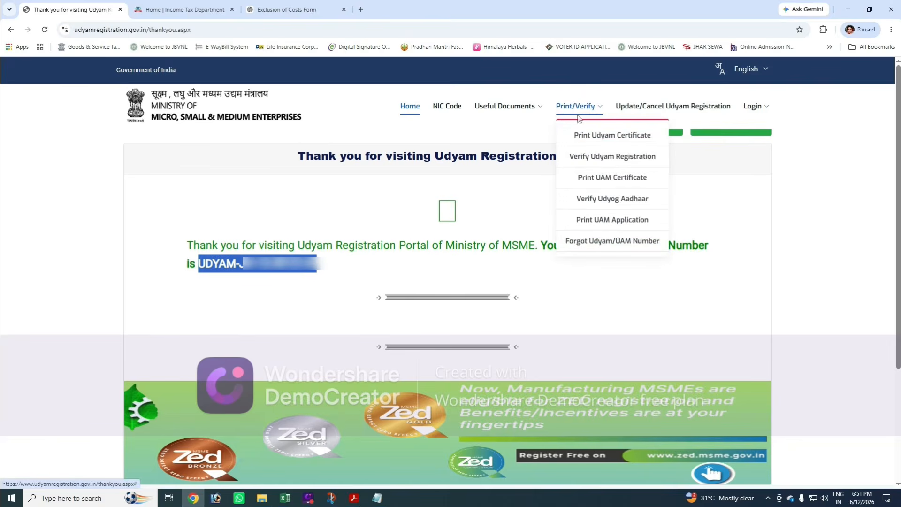
pyautogui.click(619, 139)
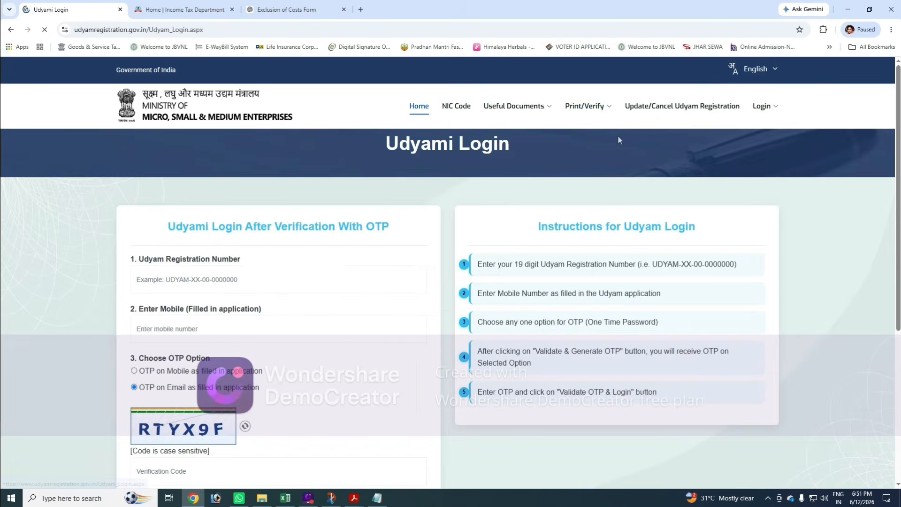
# Step: Fill in the Udyam registration number and the registered mobile number on the login form, and choose OTP on Mobile
pyautogui.hotkey('ctrl', 'v')
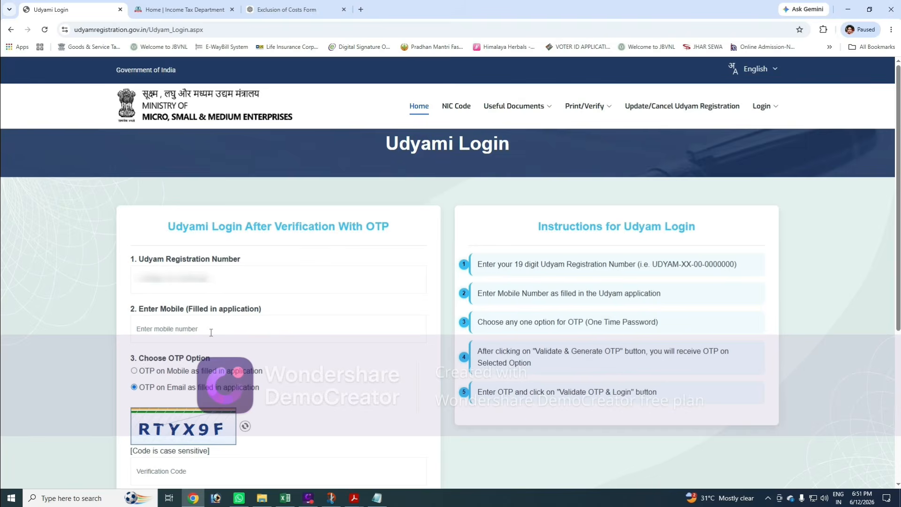
pyautogui.click(211, 333)
pyautogui.hotkey('ctrl', 'v')
pyautogui.press('Tab')
pyautogui.click(173, 365)
pyautogui.click(158, 373)
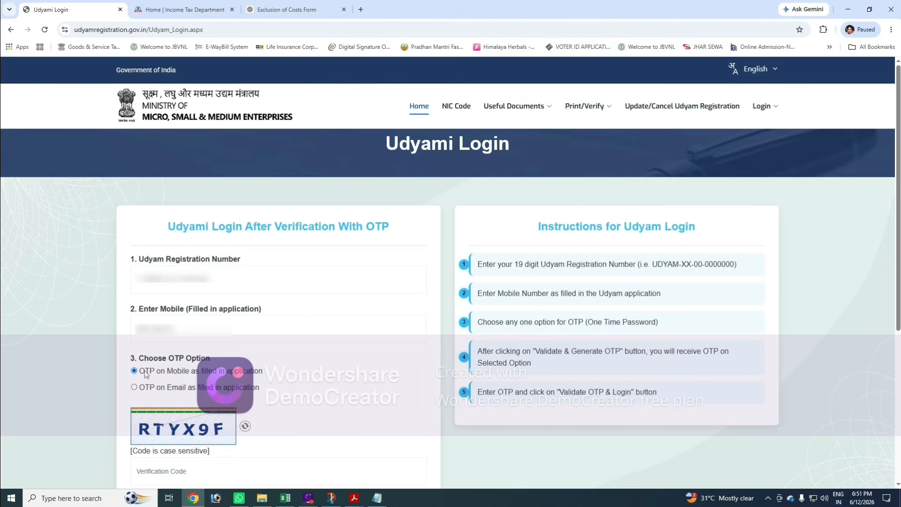
# Step: Enter the verification code shown in the captcha, validate the login details and generate the OTP
pyautogui.scroll(-2, 170, 381)
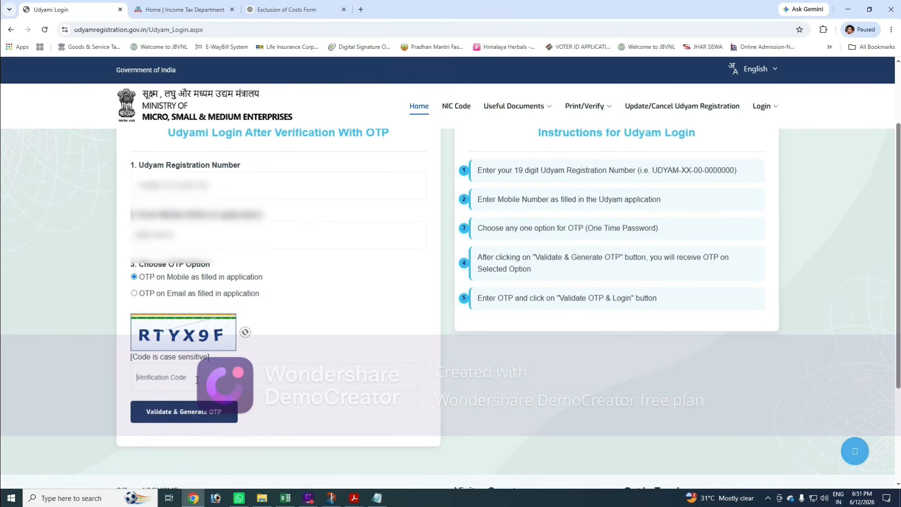
pyautogui.write('RTYXPF')
pyautogui.click(193, 416)
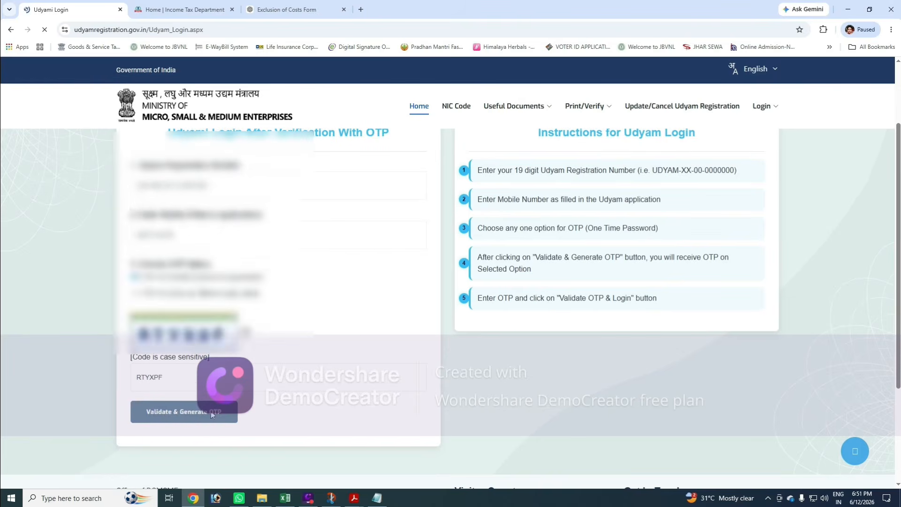
# Step: Enter the one-time password and the new captcha verification code, and validate them to log in to the Udyam dashboard
pyautogui.scroll(-3, 223, 413)
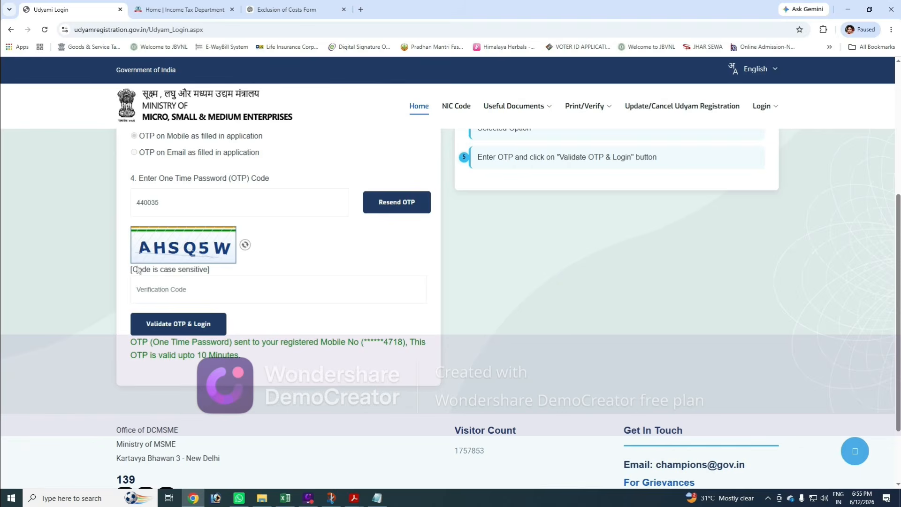
pyautogui.click(164, 292)
pyautogui.write('AHSQ5W')
pyautogui.click(149, 326)
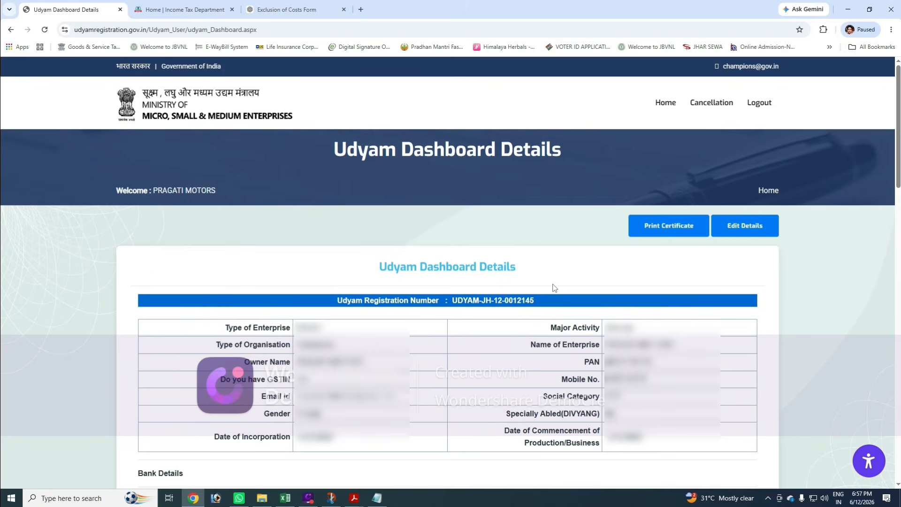
# Step: Open the Udyam registration certificate for printing with its annexure, and review the pages in the print preview
pyautogui.click(672, 231)
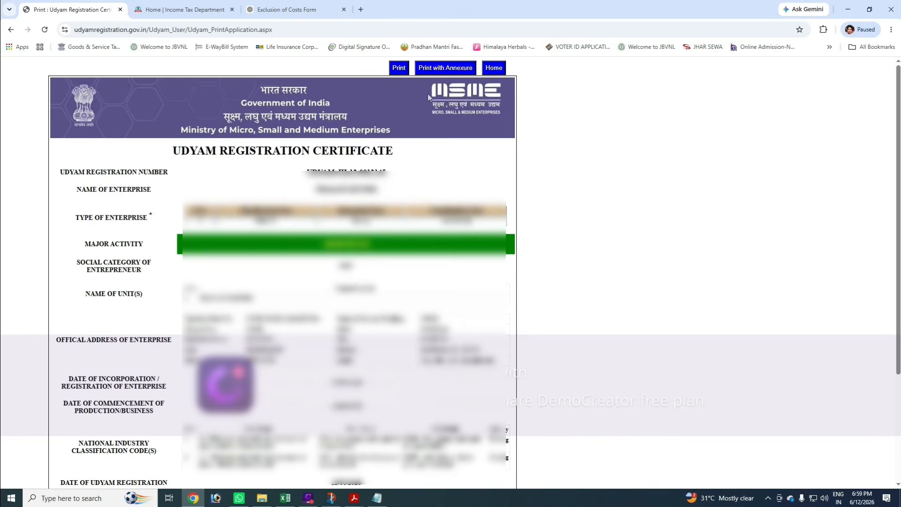
pyautogui.click(445, 69)
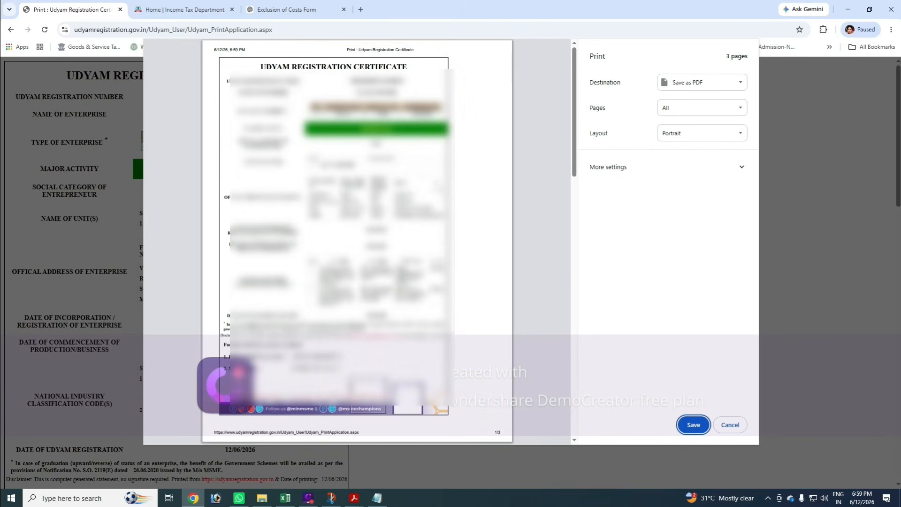
pyautogui.scroll(-15, 476, 217)
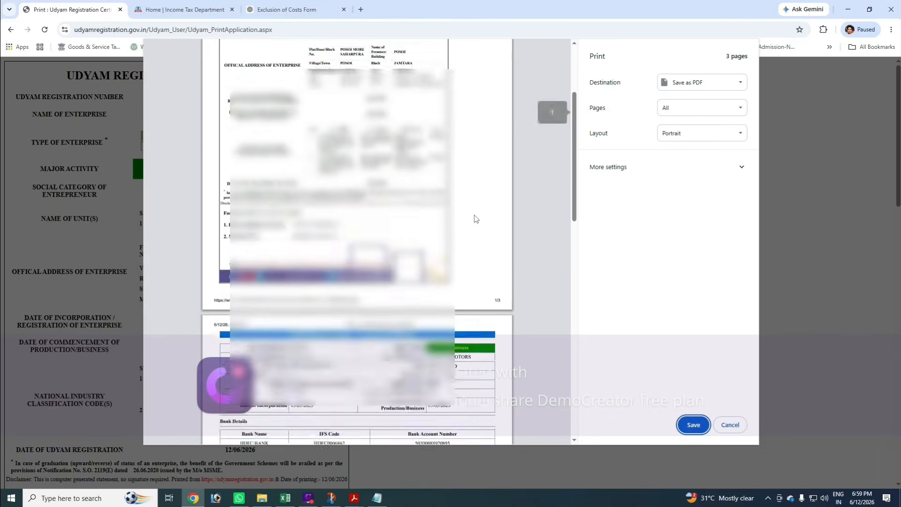
pyautogui.scroll(15, 477, 218)
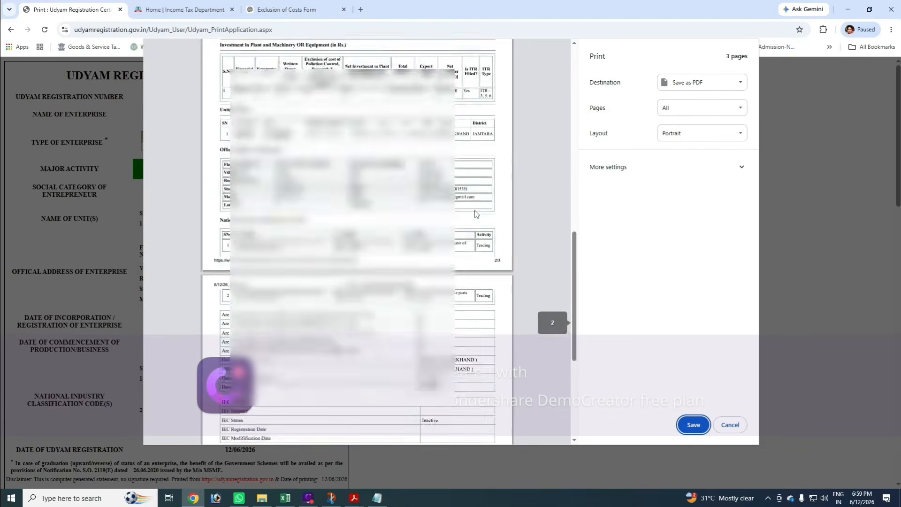
# Step: Save the certificate printout as a PDF, choosing the UDYAM folder on drive D: as the location
pyautogui.click(692, 426)
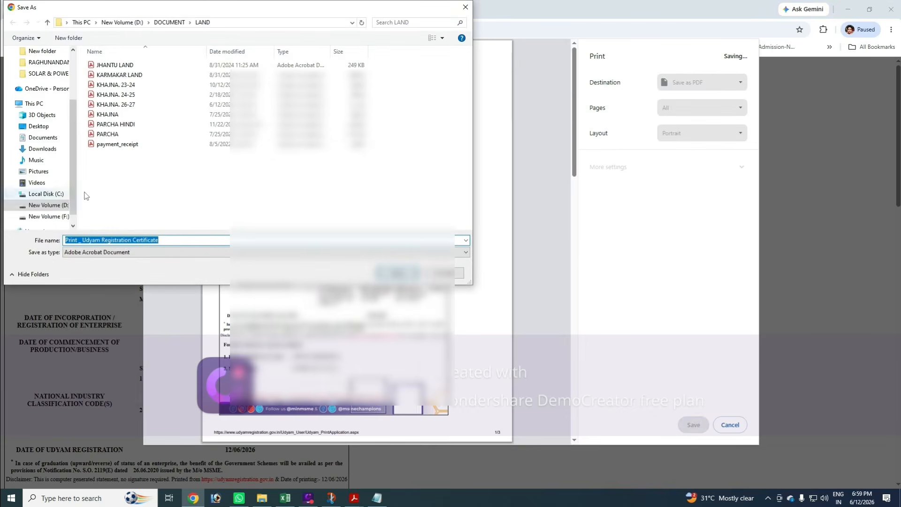
pyautogui.click(44, 205)
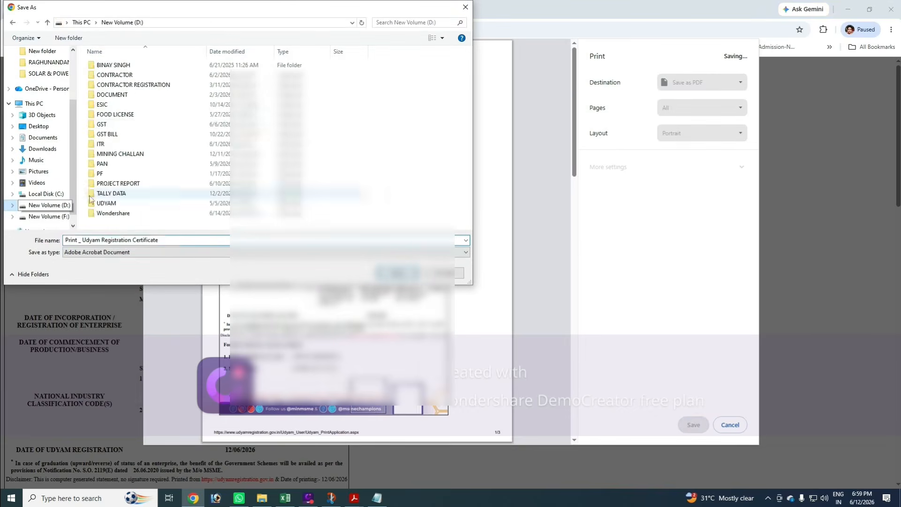
pyautogui.click(139, 107)
pyautogui.press('u')
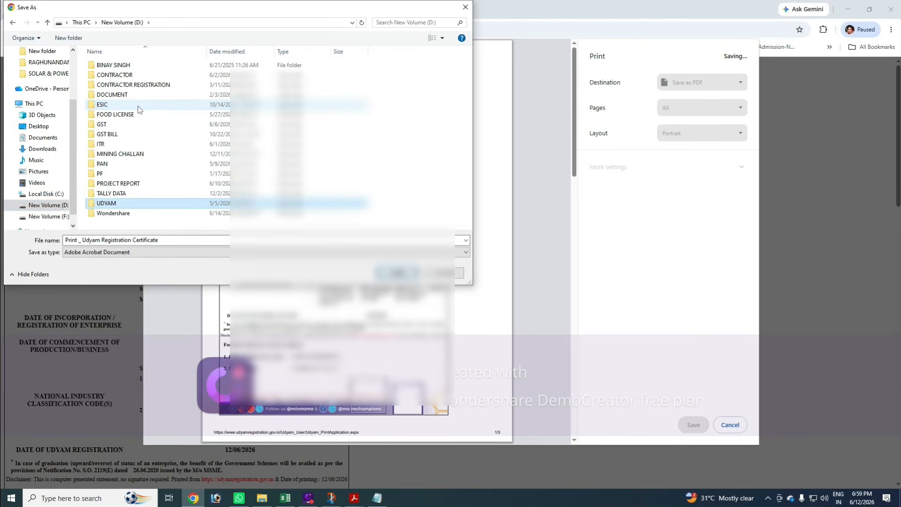
pyautogui.press('Return')
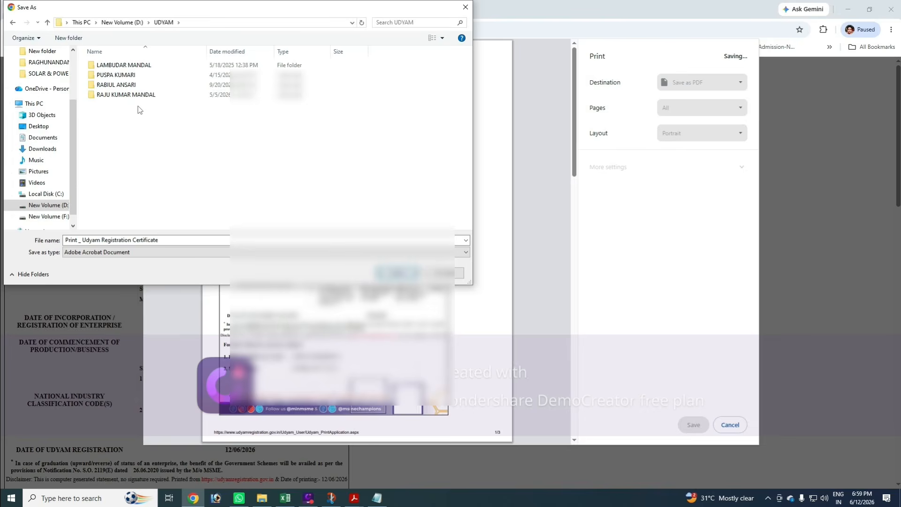
# Step: Create a folder named PRAGATI MOTORS inside the UDYAM folder and save the certificate PDF in it under the suggested file name
pyautogui.hotkey('ctrl', 'shift', 'n')
pyautogui.write('PRAGATI MOTORS')
pyautogui.press('Return')
pyautogui.press('Return')
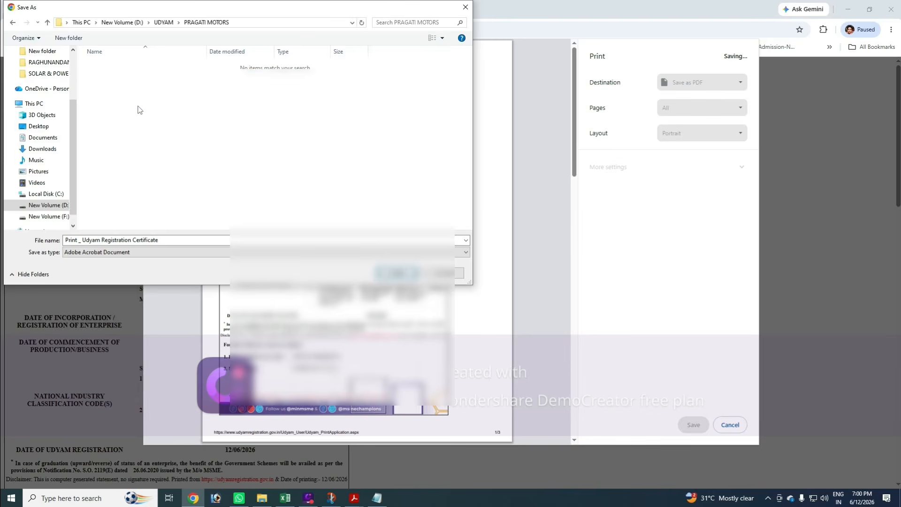
pyautogui.press('Return')
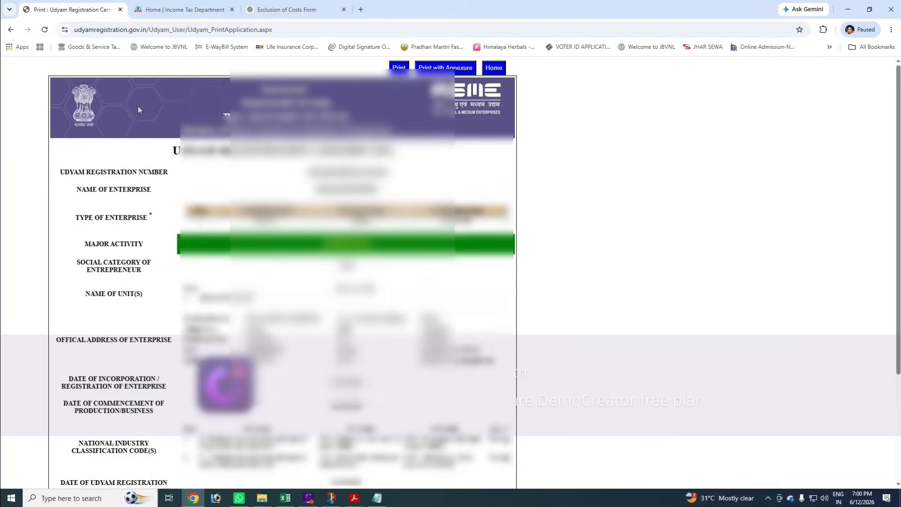